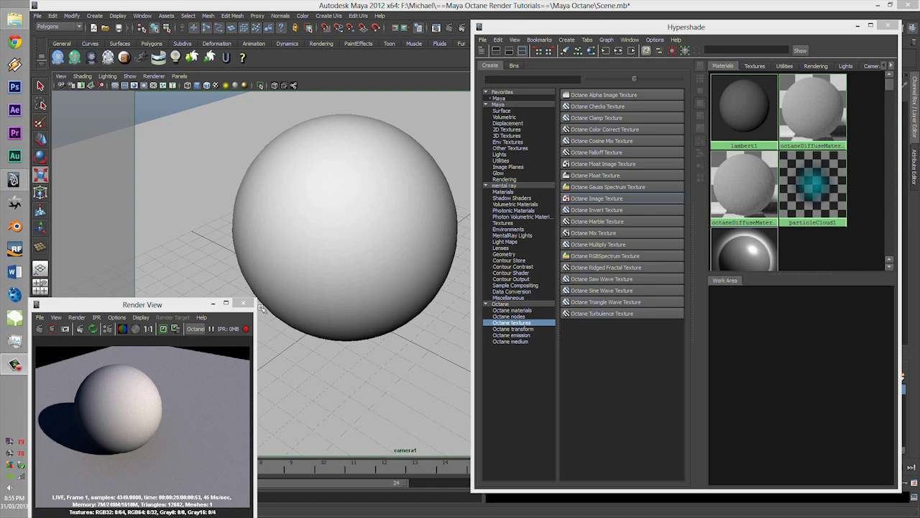
Enlarge the Render View and arrange it beside the Hypershade so the sphere stays visible between them
{"action": "left_click_drag", "start_coordinate": [256, 298], "coordinate": [363, 154]}
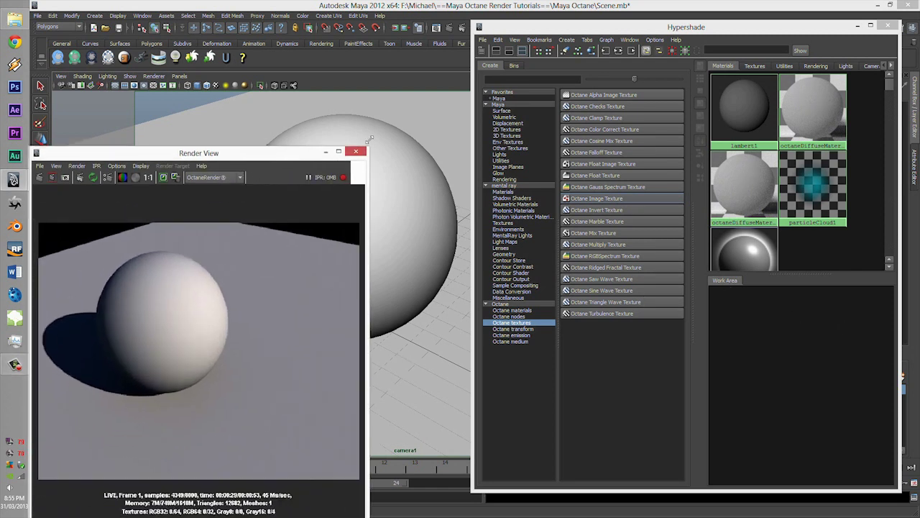
{"action": "middle_click_drag", "start_coordinate": [428, 227], "coordinate": [389, 246], "text": "alt"}
{"action": "left_click_drag", "start_coordinate": [283, 161], "coordinate": [289, 140]}
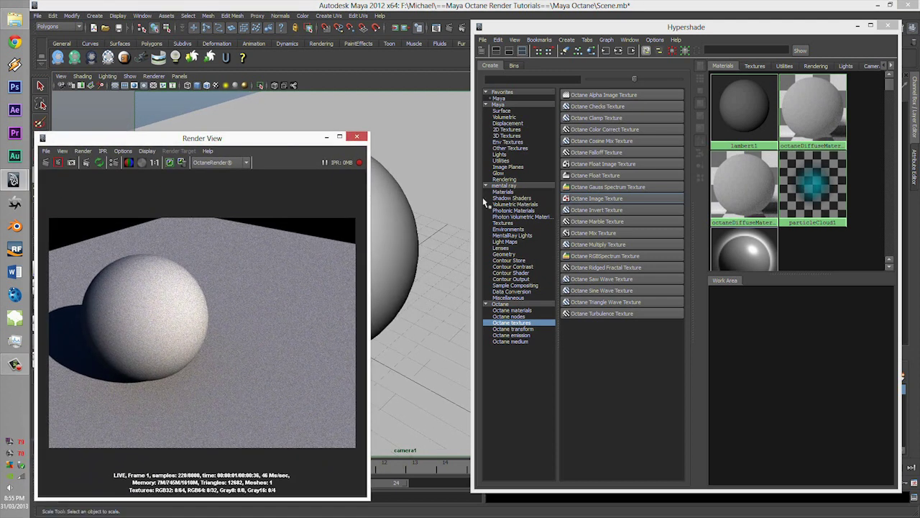
{"action": "left_click_drag", "start_coordinate": [472, 204], "coordinate": [453, 203]}
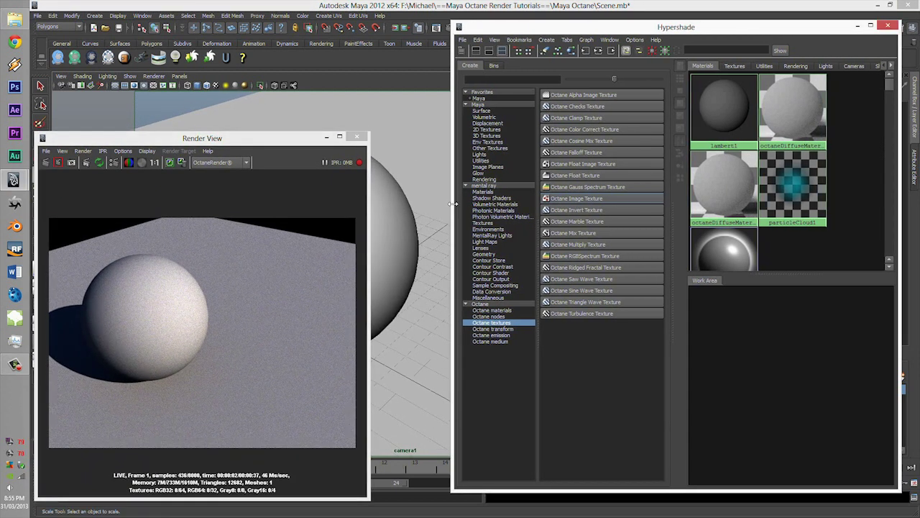
Create an Octane Glossy Material and place its node in the open part of the Hypershade work area
{"action": "left_click", "coordinate": [384, 219]}
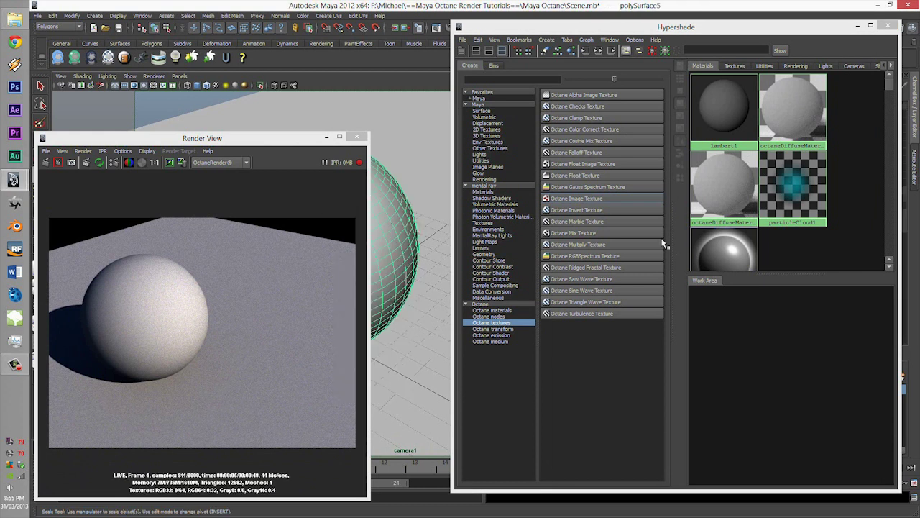
{"action": "double_click", "coordinate": [489, 305]}
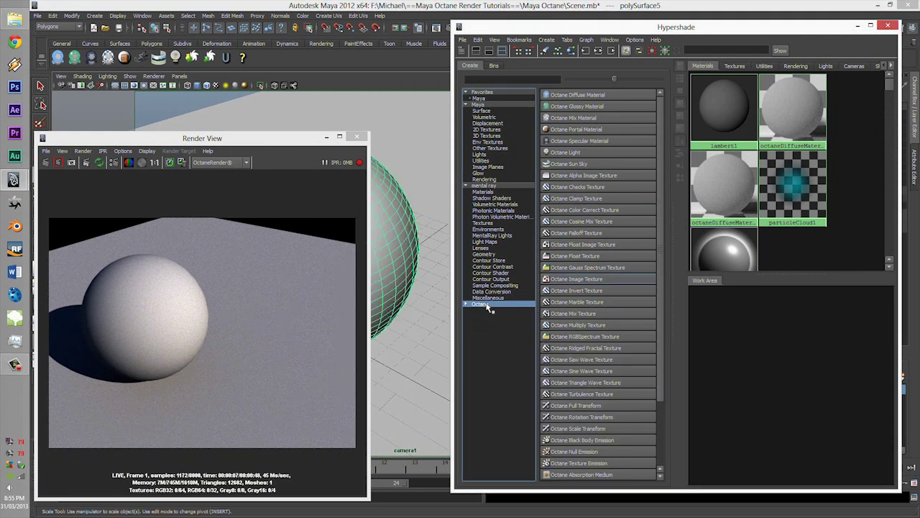
{"action": "left_click", "coordinate": [465, 304]}
{"action": "left_click", "coordinate": [486, 310]}
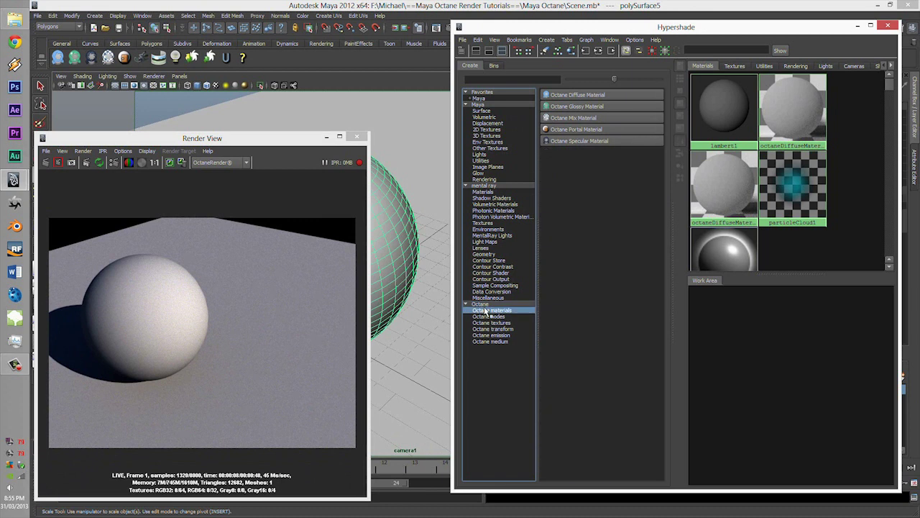
{"action": "left_click", "coordinate": [573, 107]}
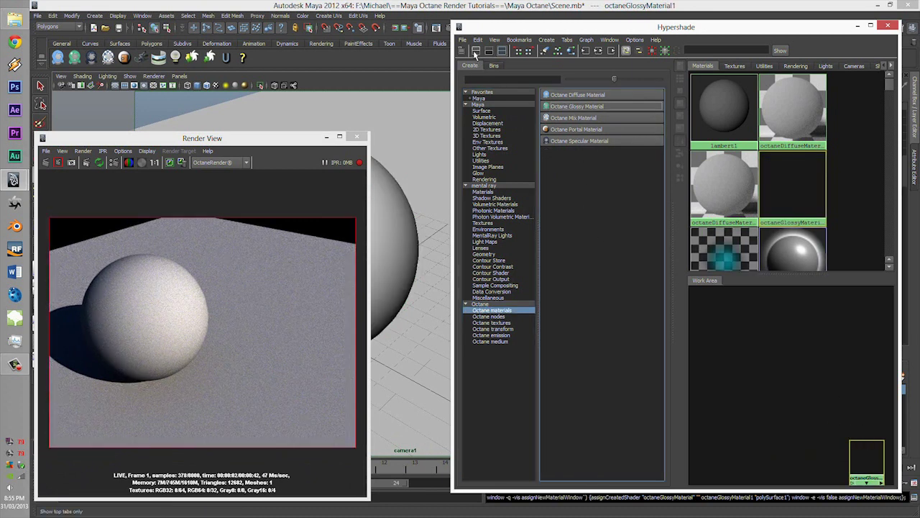
{"action": "left_click_drag", "start_coordinate": [874, 465], "coordinate": [810, 382]}
{"action": "scroll", "coordinate": [786, 350], "scroll_direction": "up", "scroll_amount": 3}
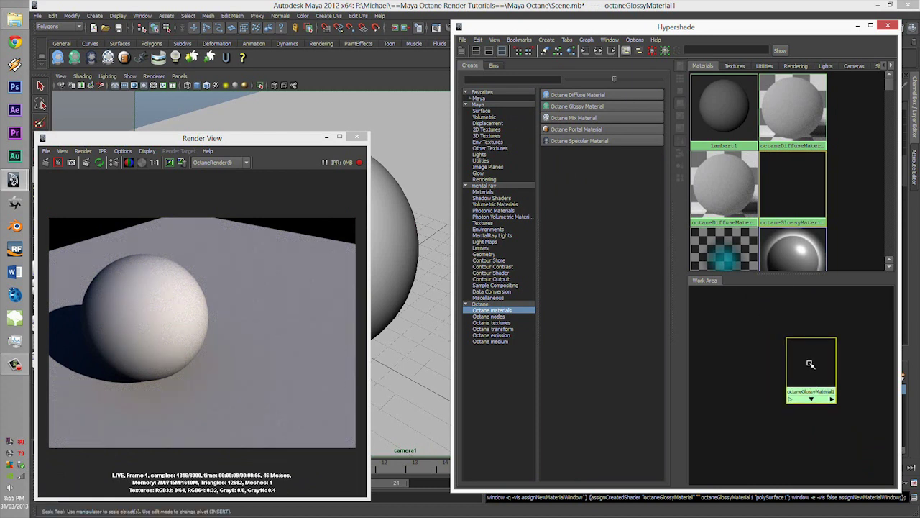
{"action": "left_click_drag", "start_coordinate": [810, 363], "coordinate": [836, 370]}
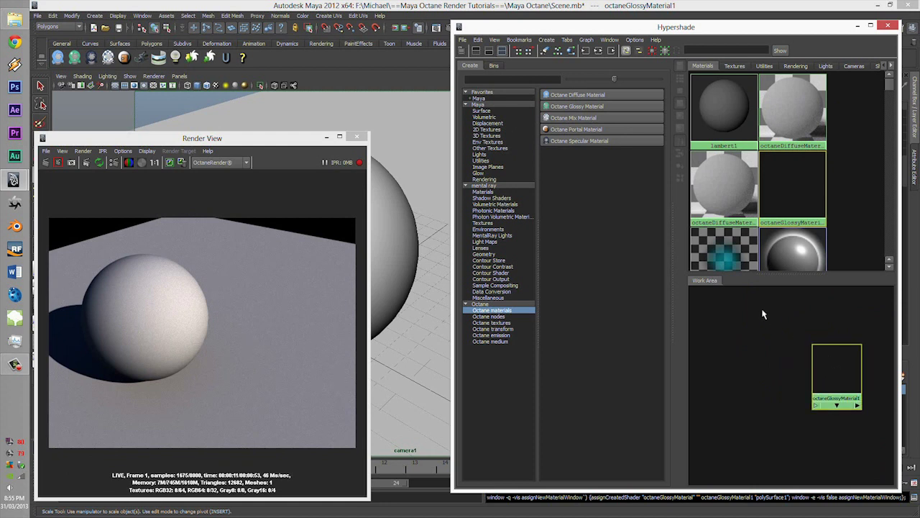
Shift the Render View aside, refresh the live Octane render and select the sphere in the viewport
{"action": "left_click_drag", "start_coordinate": [270, 139], "coordinate": [263, 141]}
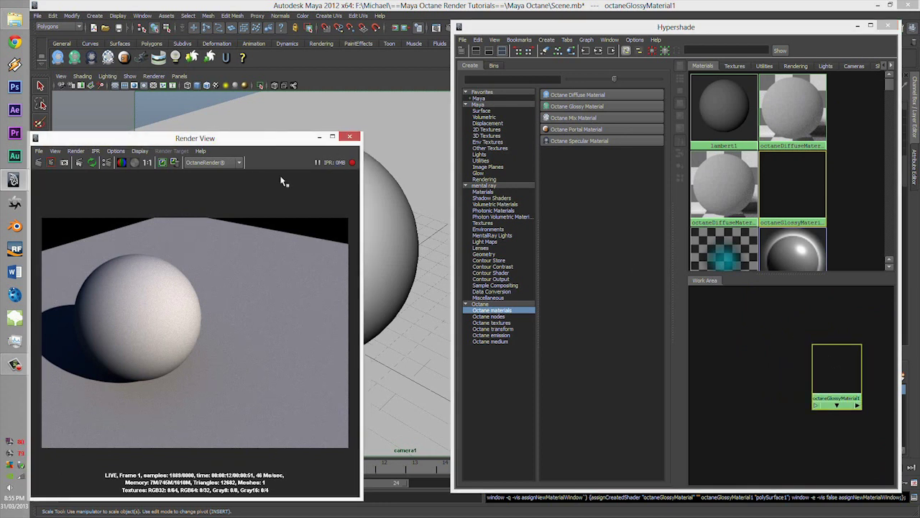
{"action": "left_click", "coordinate": [91, 160]}
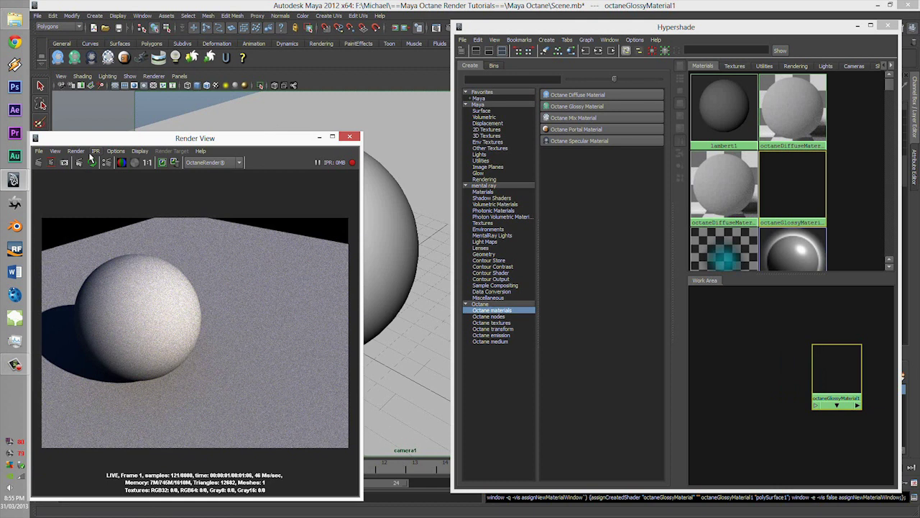
{"action": "left_click", "coordinate": [365, 246]}
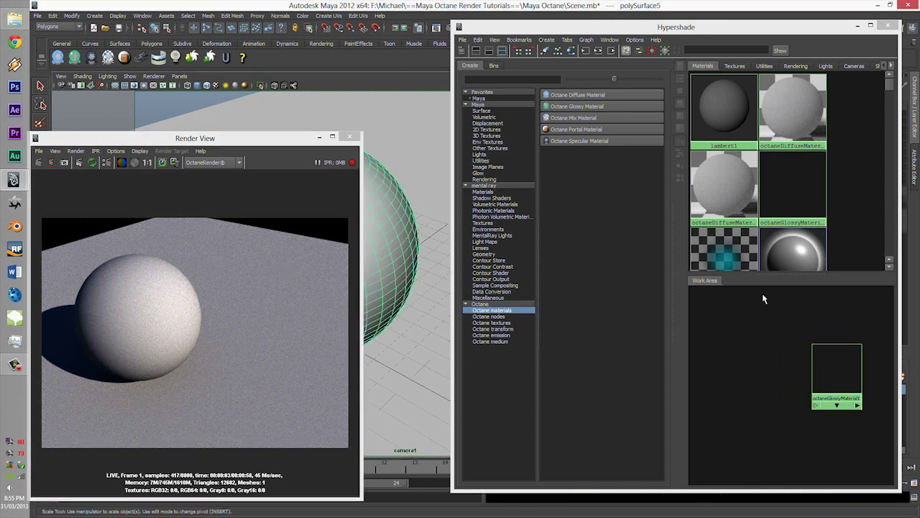
Rename the new glossy material as hyper
{"action": "left_click", "coordinate": [836, 368]}
{"action": "left_click_drag", "start_coordinate": [662, 26], "coordinate": [482, 23]}
{"action": "left_click", "coordinate": [913, 172]}
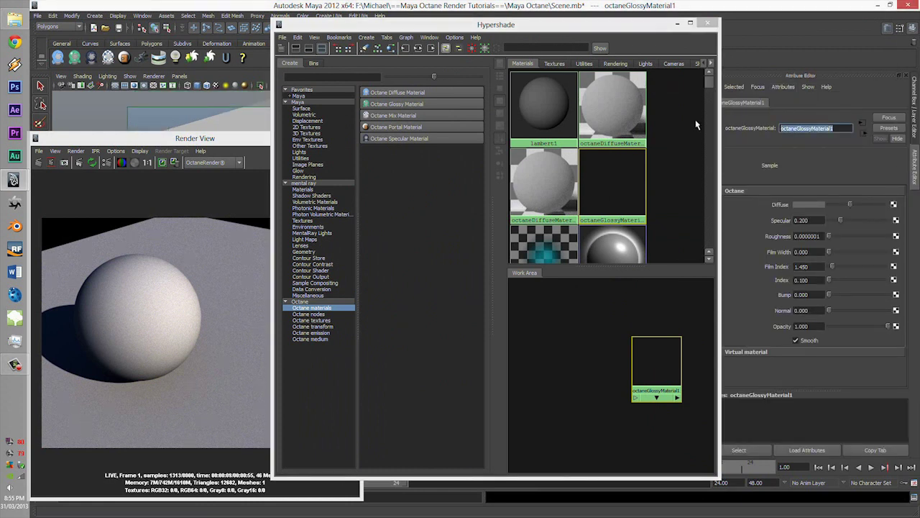
{"action": "type", "text": "te"}
{"action": "type", "text": "y"}
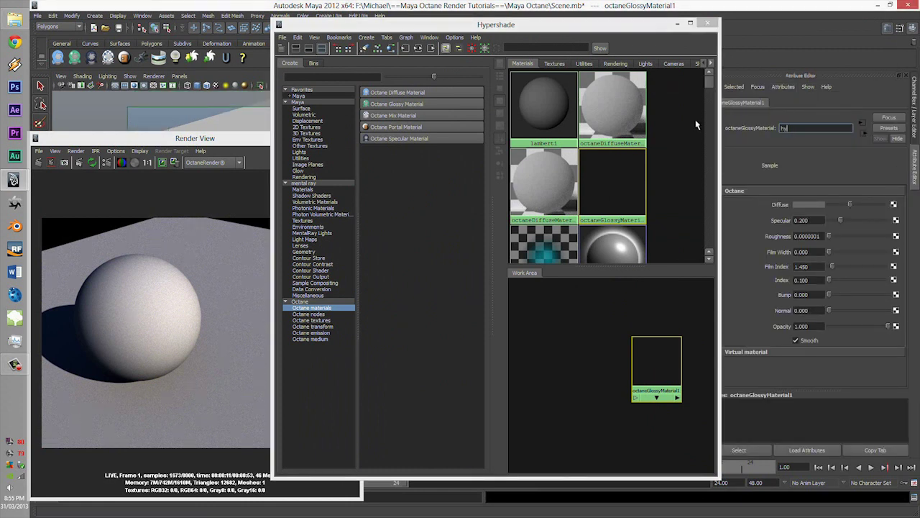
{"action": "key", "text": "Return"}
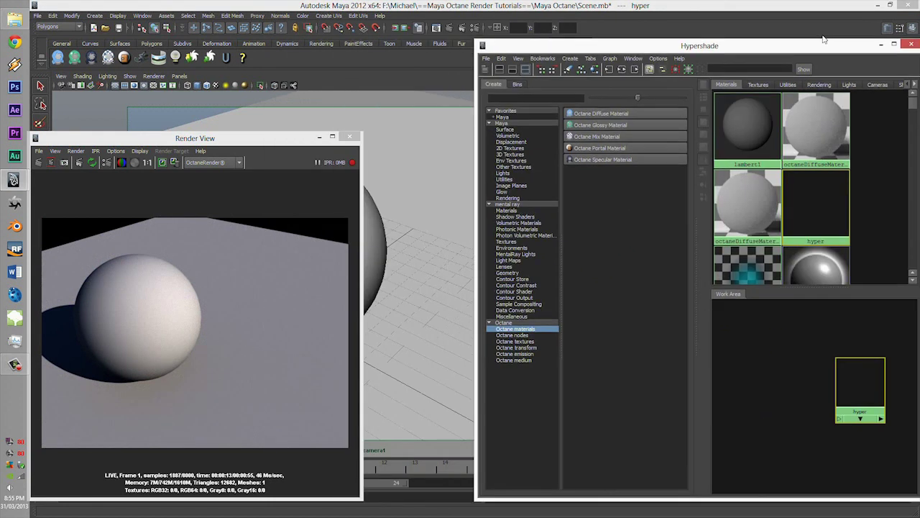
Assign the hyper material to the sphere and refresh the live render
{"action": "left_click_drag", "start_coordinate": [811, 58], "coordinate": [828, 38]}
{"action": "left_click_drag", "start_coordinate": [291, 145], "coordinate": [287, 153]}
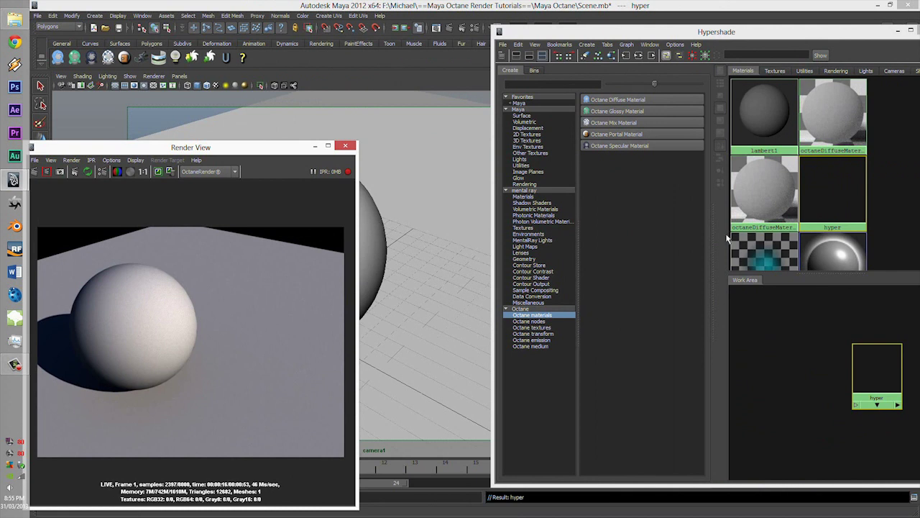
{"action": "left_click", "coordinate": [365, 213]}
{"action": "right_click", "coordinate": [831, 181]}
{"action": "left_click", "coordinate": [823, 156]}
{"action": "left_click", "coordinate": [88, 172]}
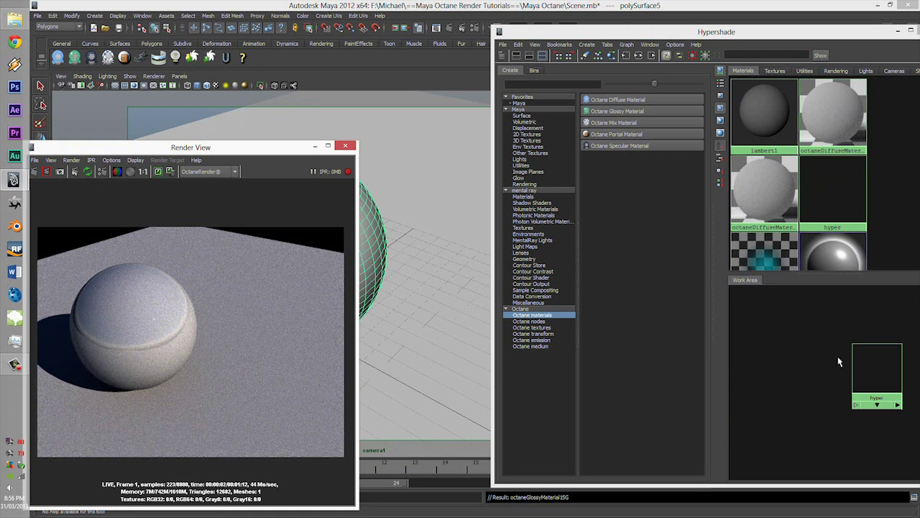
Create an Octane Checks Texture and arrange its node beside the hyper material node in the work area
{"action": "left_click", "coordinate": [855, 363]}
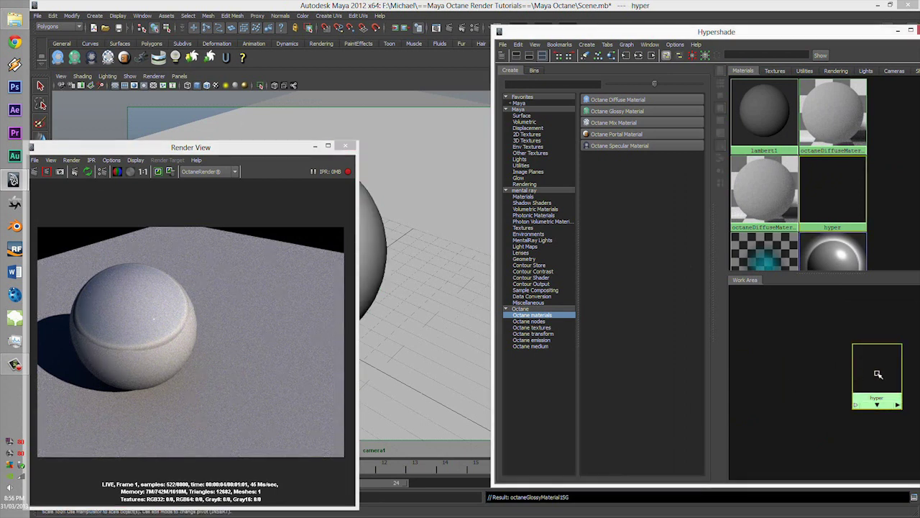
{"action": "left_click_drag", "start_coordinate": [877, 375], "coordinate": [891, 381]}
{"action": "left_click", "coordinate": [533, 328]}
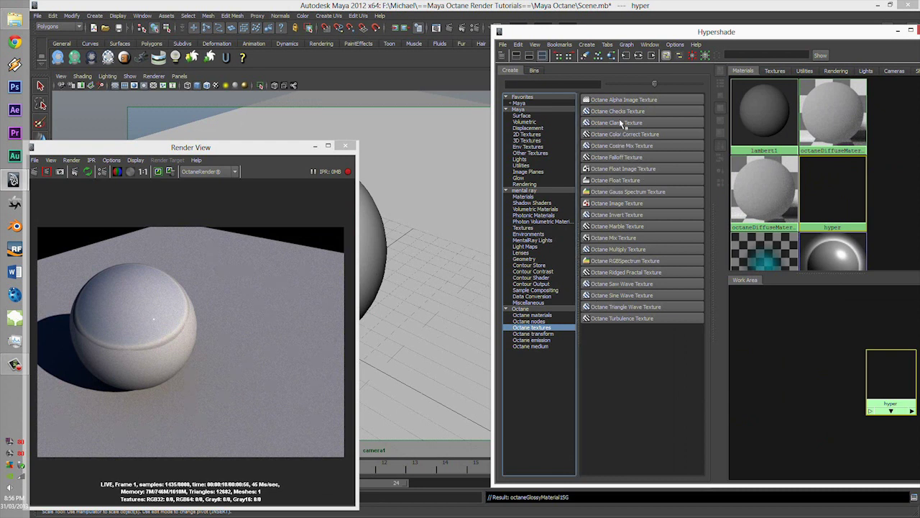
{"action": "left_click", "coordinate": [618, 112]}
{"action": "left_click_drag", "start_coordinate": [754, 308], "coordinate": [769, 325]}
{"action": "left_click", "coordinate": [881, 395]}
{"action": "left_click_drag", "start_coordinate": [881, 396], "coordinate": [864, 355]}
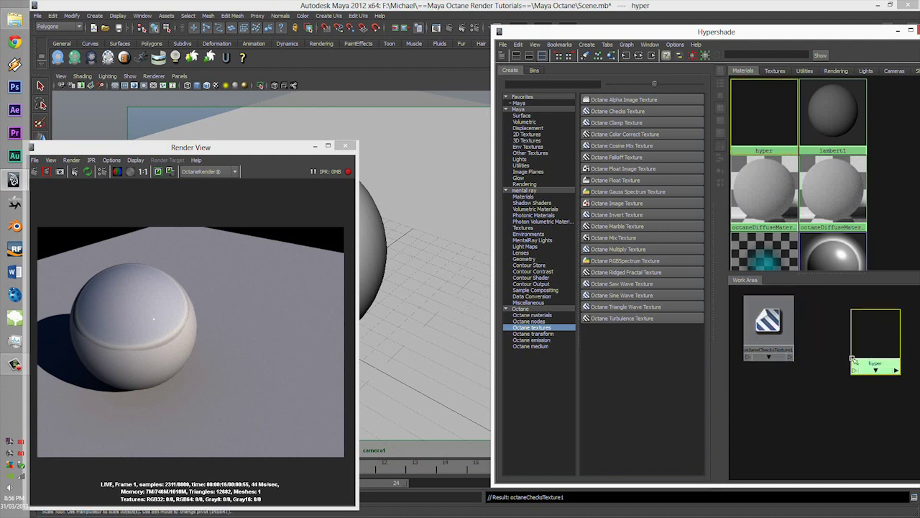
{"action": "left_click_drag", "start_coordinate": [777, 330], "coordinate": [770, 345]}
Connect the checks texture's outTex output to the Diffuse input of the hyper material
{"action": "middle_click_drag", "start_coordinate": [773, 343], "coordinate": [871, 337]}
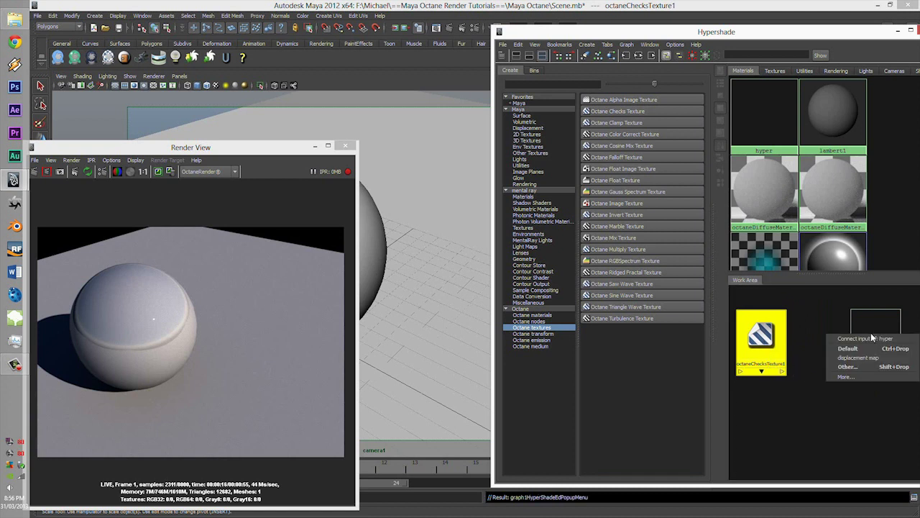
{"action": "left_click", "coordinate": [848, 366]}
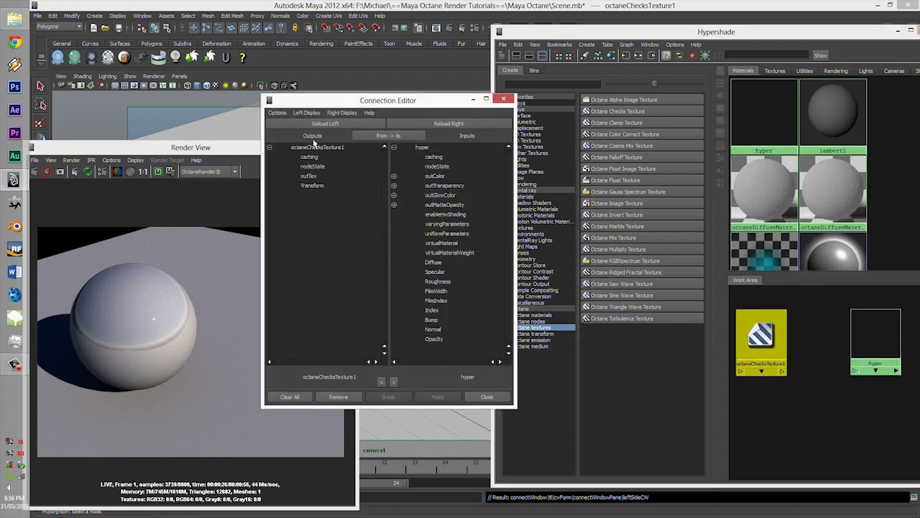
{"action": "left_click", "coordinate": [308, 175]}
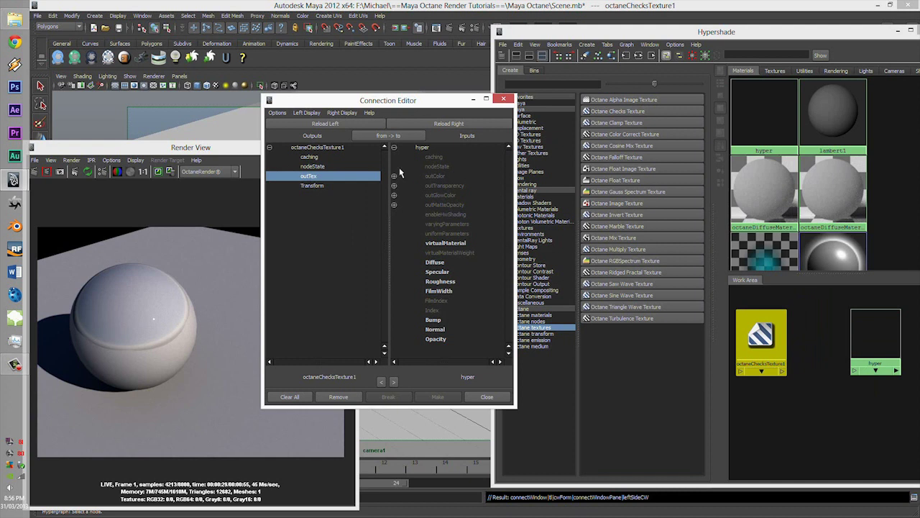
{"action": "left_click", "coordinate": [438, 265]}
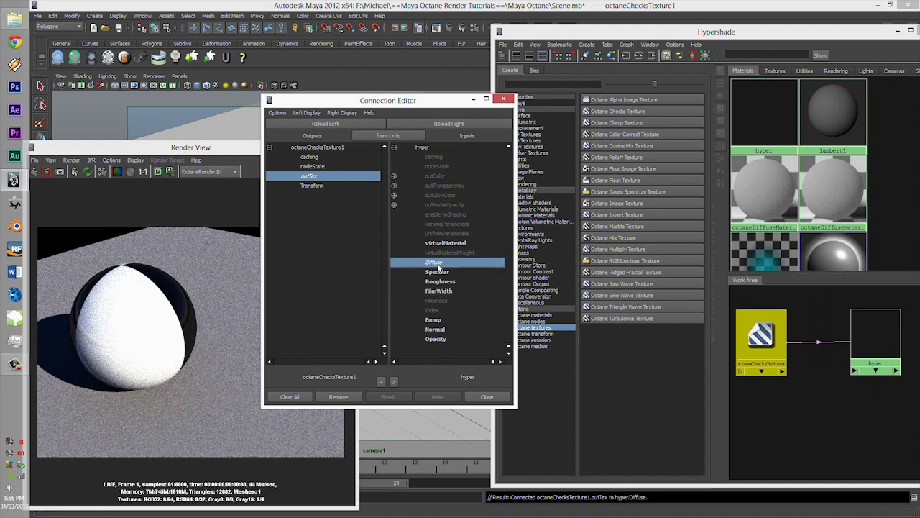
{"action": "left_click", "coordinate": [486, 396]}
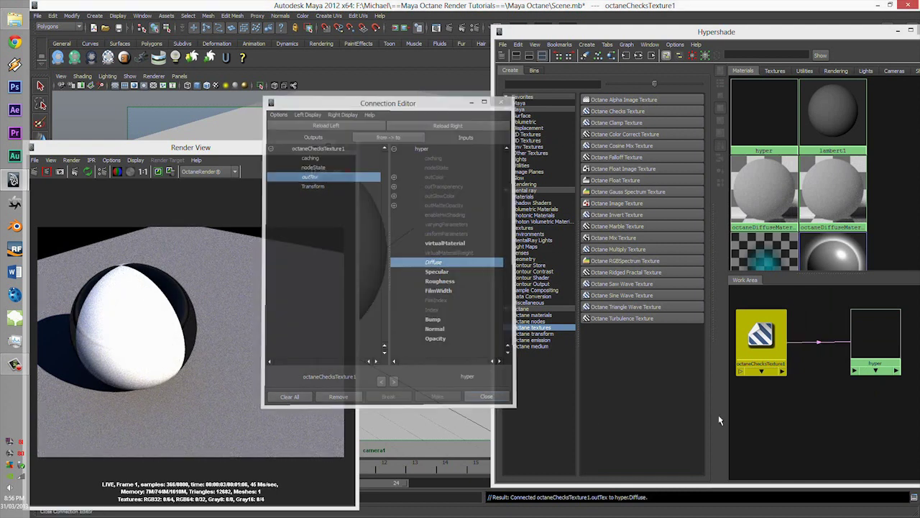
Rearrange the checks texture and hyper nodes to make room and add an Octane Full Transform node
{"action": "left_click_drag", "start_coordinate": [761, 337], "coordinate": [771, 314]}
{"action": "mouse_move", "coordinate": [868, 325]}
{"action": "left_mouse_down"}
{"action": "mouse_move", "coordinate": [881, 329]}
{"action": "mouse_move", "coordinate": [866, 309]}
{"action": "left_mouse_up"}
{"action": "left_click_drag", "start_coordinate": [756, 328], "coordinate": [767, 313]}
{"action": "left_click_drag", "start_coordinate": [856, 323], "coordinate": [869, 342]}
{"action": "left_click_drag", "start_coordinate": [776, 311], "coordinate": [809, 332]}
{"action": "left_click", "coordinate": [738, 322]}
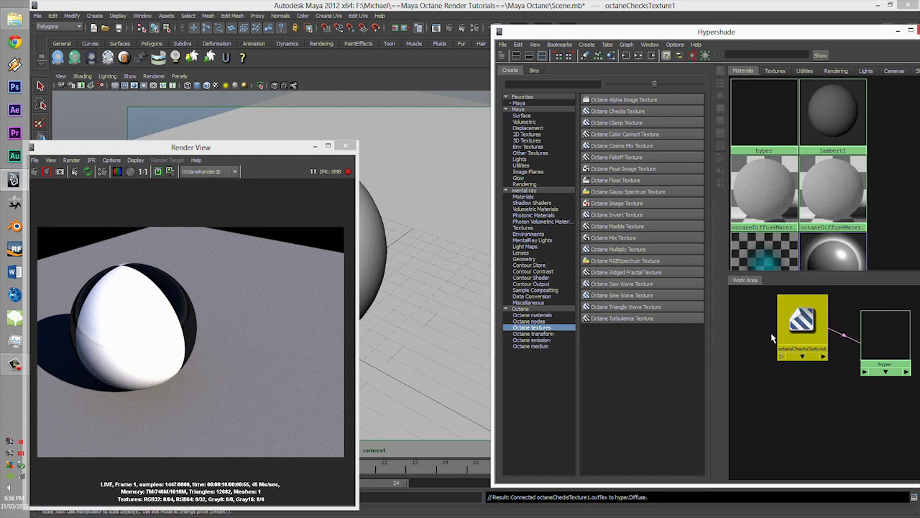
{"action": "left_click", "coordinate": [543, 335]}
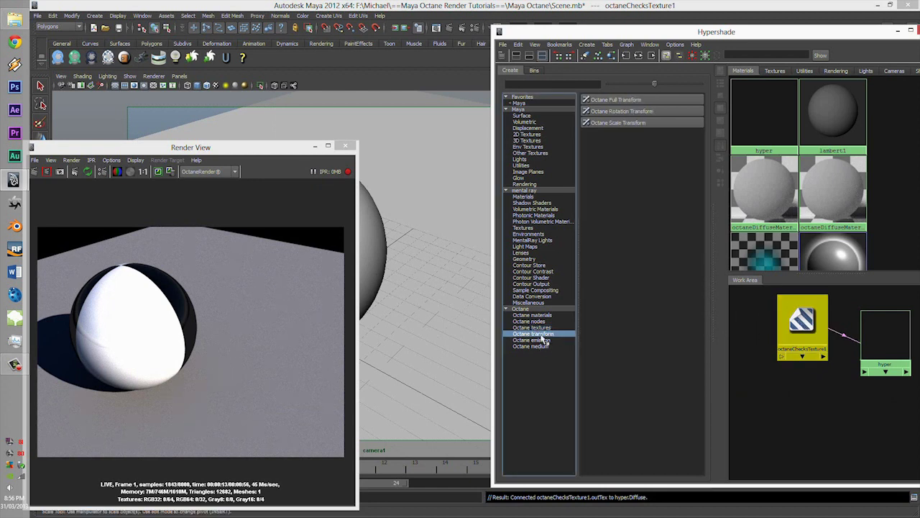
{"action": "left_click", "coordinate": [607, 99]}
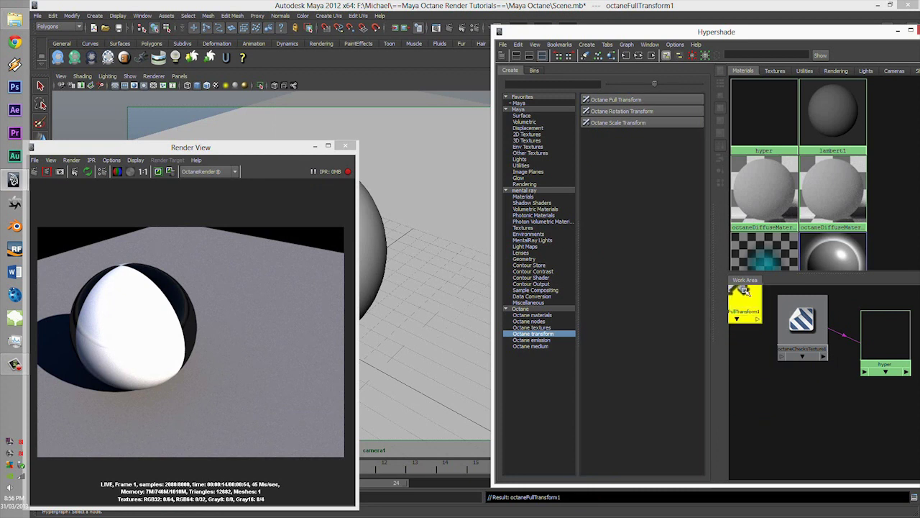
{"action": "scroll", "coordinate": [791, 359], "scroll_direction": "down", "scroll_amount": 4}
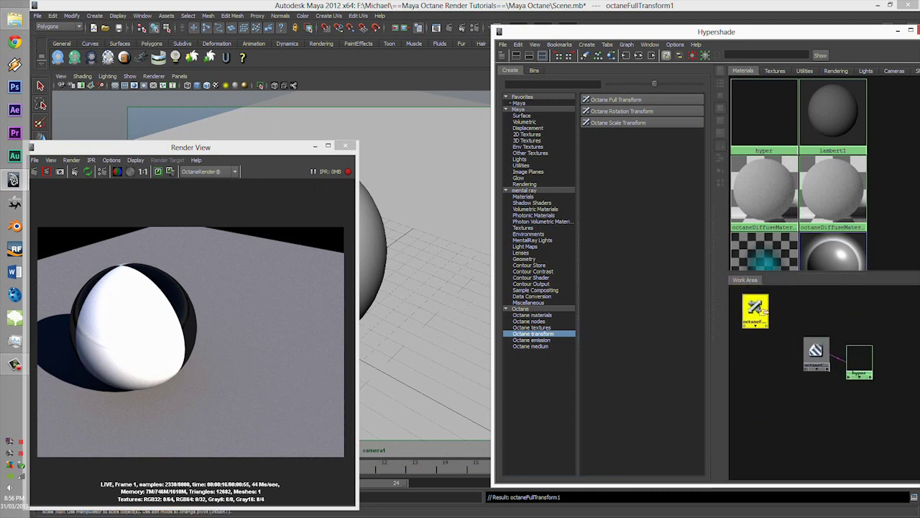
Connect the full transform node's outTransform output to the Transform input of the checks texture
{"action": "middle_click_drag", "start_coordinate": [810, 371], "coordinate": [814, 356]}
{"action": "left_click", "coordinate": [825, 383]}
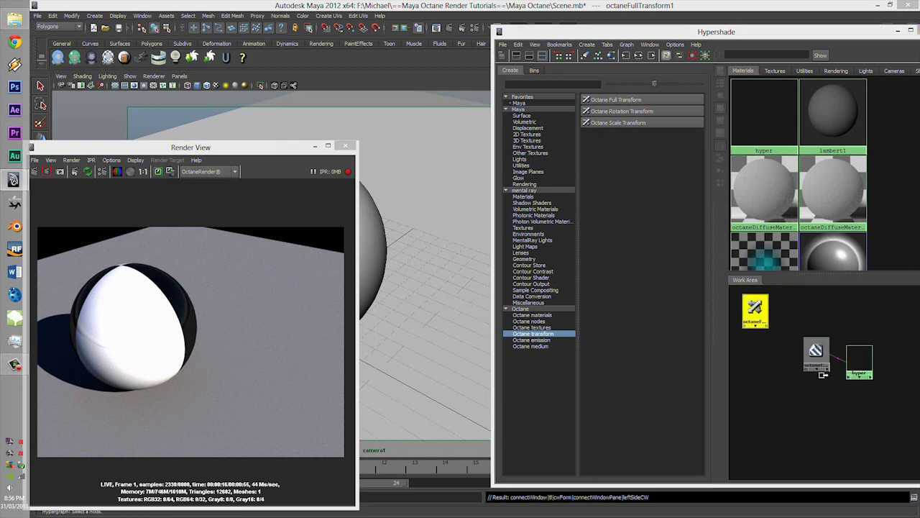
{"action": "left_click", "coordinate": [316, 179]}
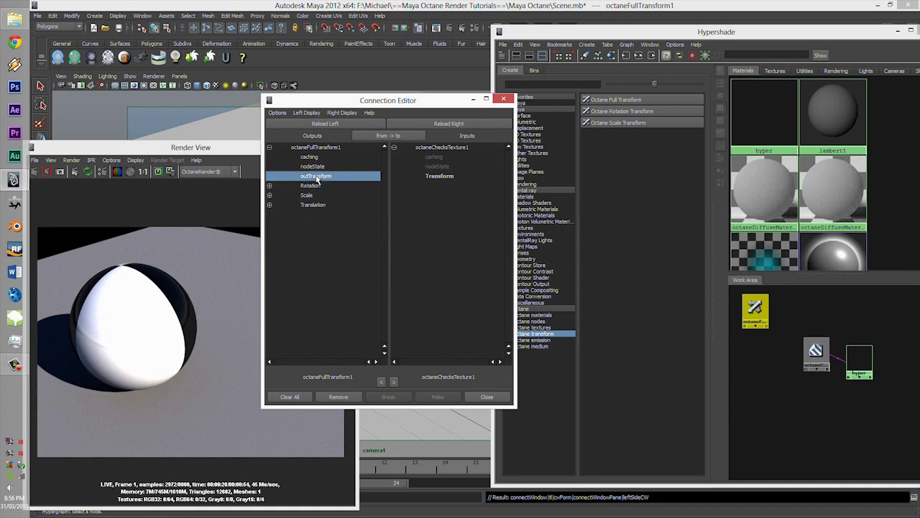
{"action": "left_click", "coordinate": [440, 176]}
{"action": "left_click", "coordinate": [487, 396]}
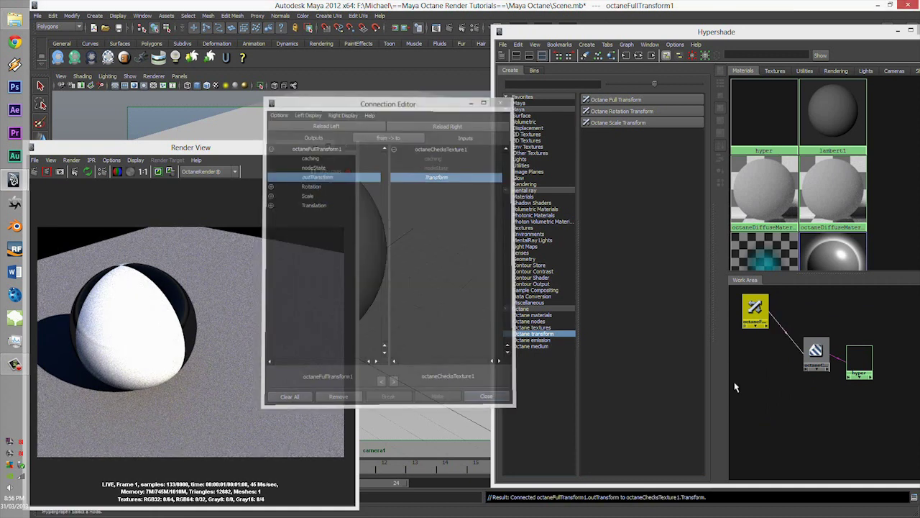
Set the full transform node's Scale to 100 on all three axes and uncover the render
{"action": "left_click_drag", "start_coordinate": [726, 35], "coordinate": [452, 45]}
{"action": "left_click_drag", "start_coordinate": [475, 335], "coordinate": [486, 333]}
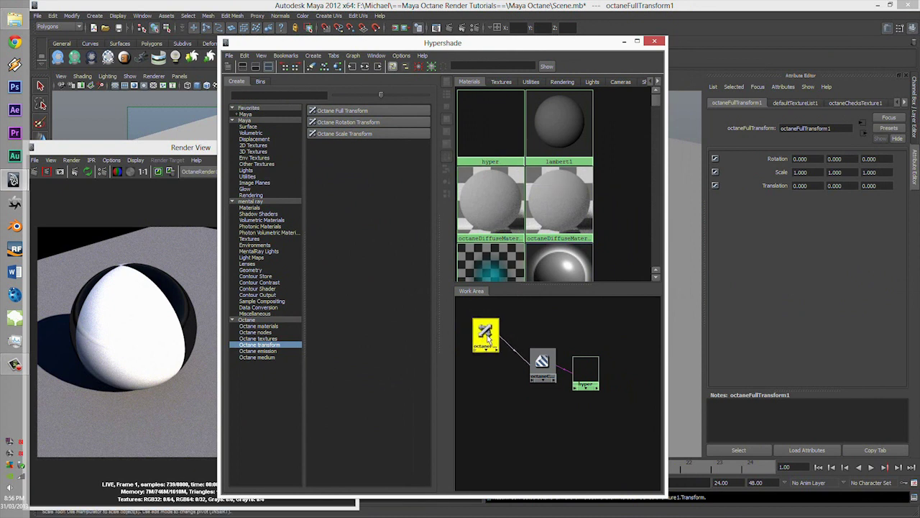
{"action": "left_click", "coordinate": [812, 172]}
{"action": "type", "text": "100"}
{"action": "left_click", "coordinate": [844, 173]}
{"action": "type", "text": "100"}
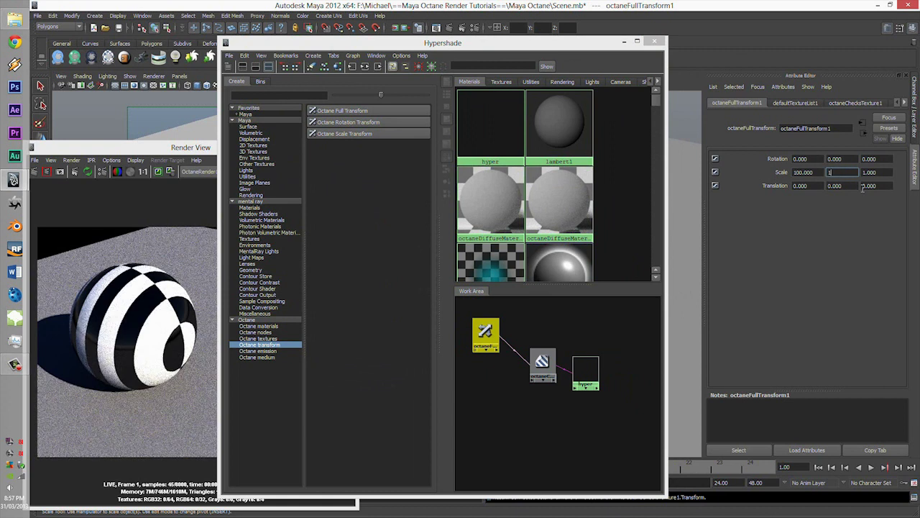
{"action": "left_click", "coordinate": [880, 173]}
{"action": "type", "text": "100"}
{"action": "left_click", "coordinate": [883, 185]}
{"action": "left_click_drag", "start_coordinate": [576, 43], "coordinate": [764, 48]}
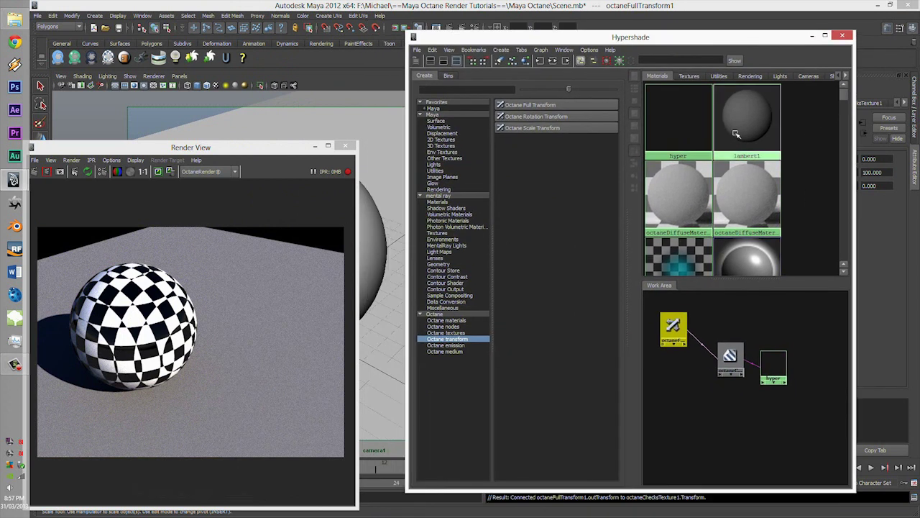
Move the hyper node away from the checks texture and add an Octane Marble Texture
{"action": "left_click", "coordinate": [731, 335]}
{"action": "mouse_move", "coordinate": [770, 363]}
{"action": "left_mouse_down"}
{"action": "mouse_move", "coordinate": [780, 376]}
{"action": "mouse_move", "coordinate": [786, 353]}
{"action": "left_mouse_up"}
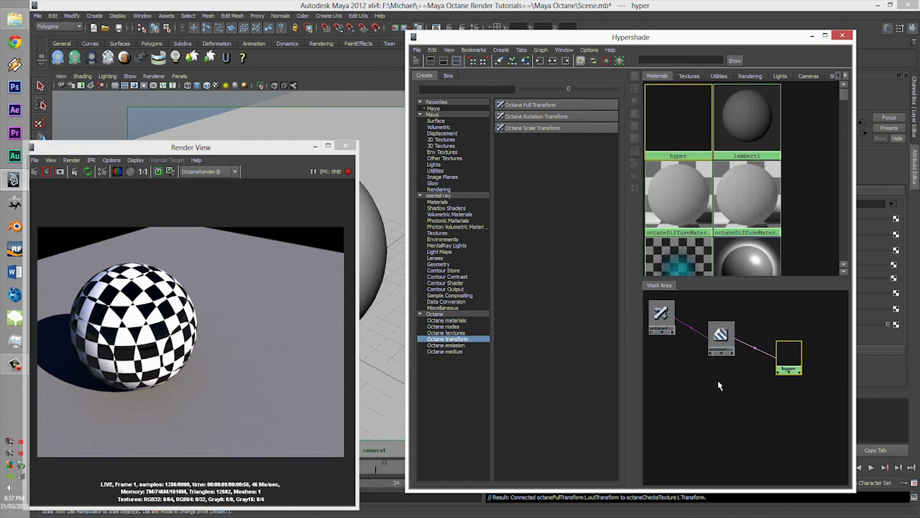
{"action": "left_click", "coordinate": [450, 333]}
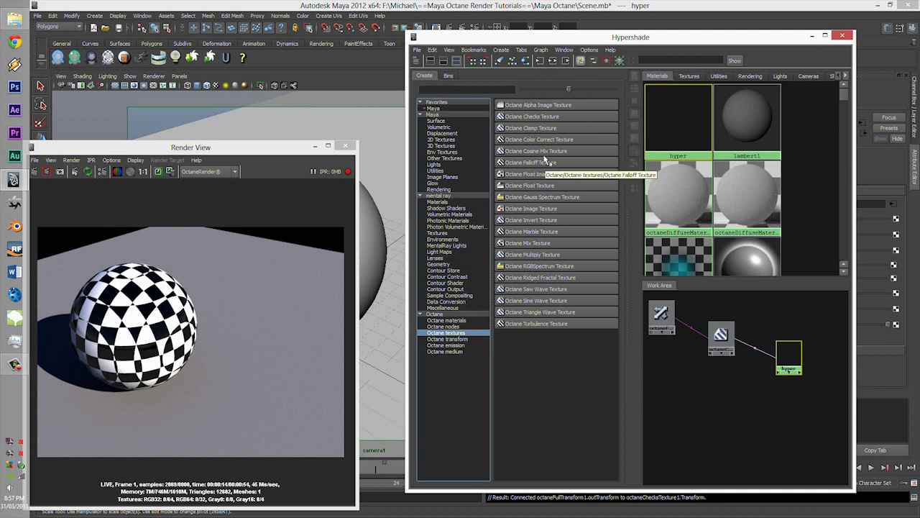
{"action": "left_click", "coordinate": [506, 232]}
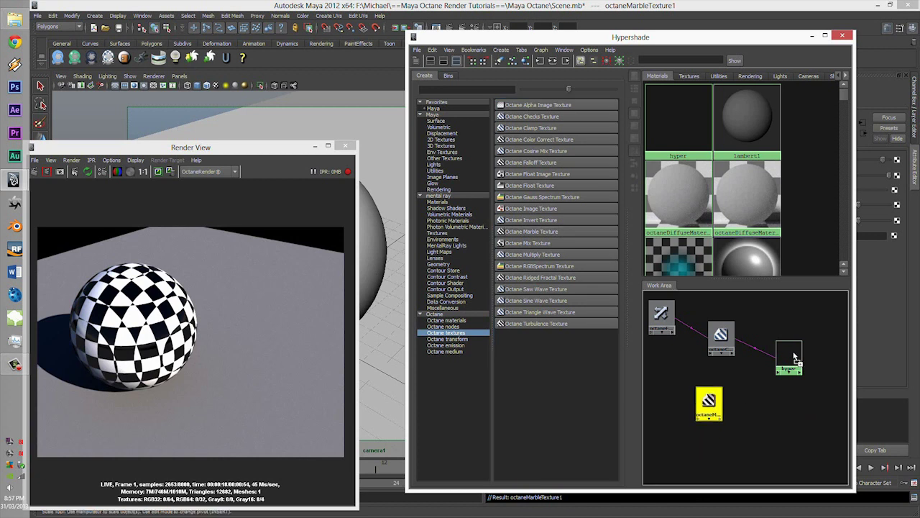
Connect the marble texture's outTex output to the Specular input of the hyper material
{"action": "middle_click_drag", "start_coordinate": [794, 357], "coordinate": [795, 358]}
{"action": "left_click", "coordinate": [811, 386]}
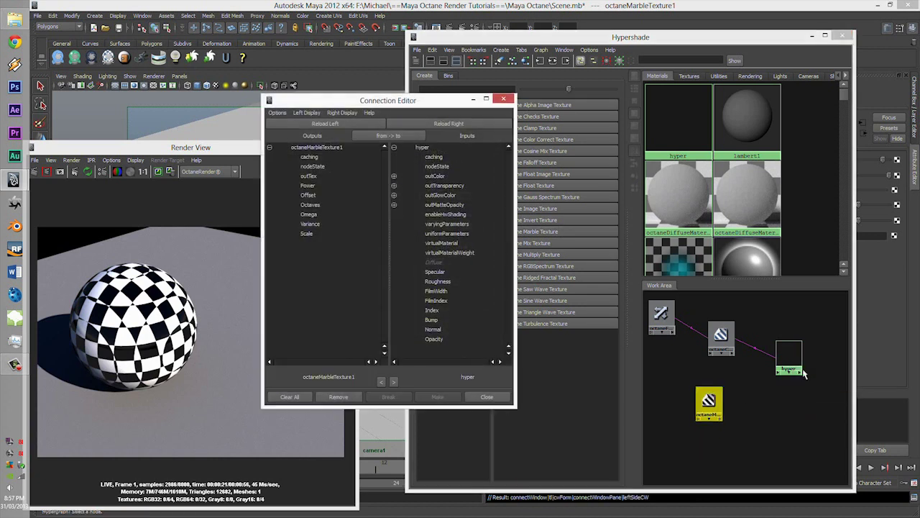
{"action": "left_click", "coordinate": [308, 176]}
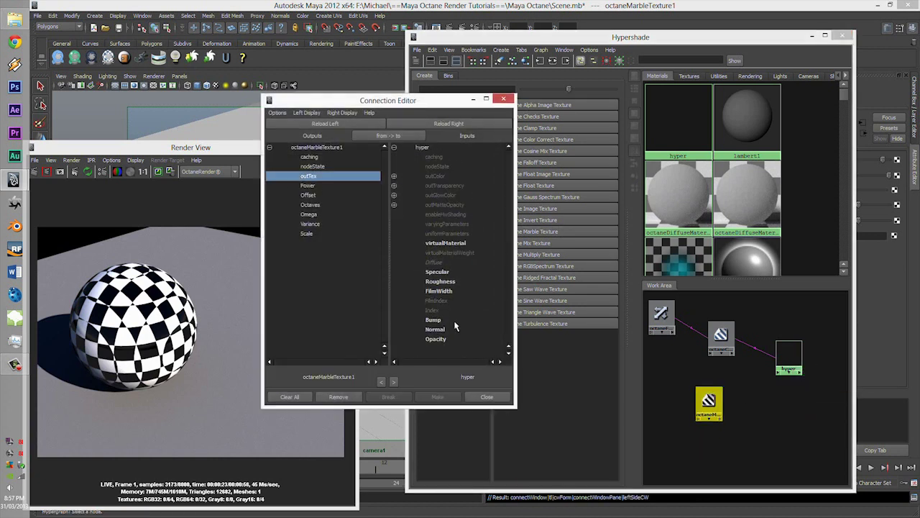
{"action": "left_click", "coordinate": [436, 272]}
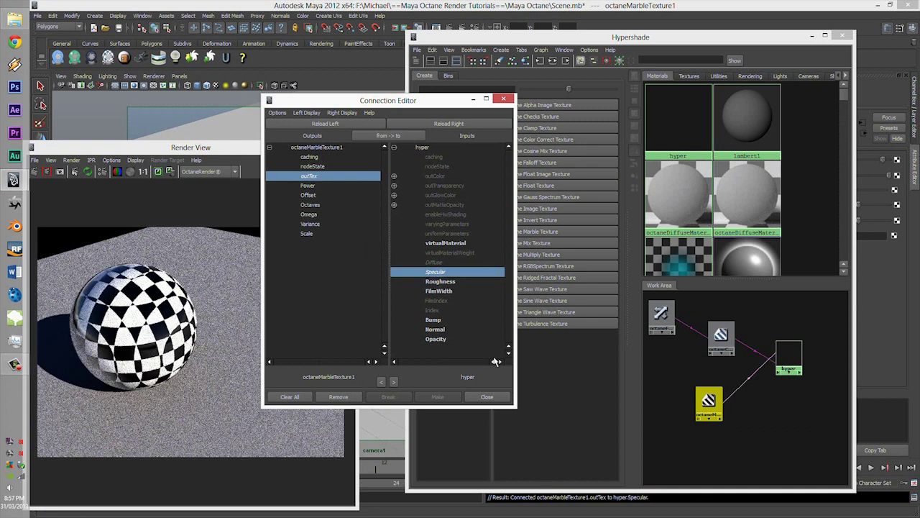
{"action": "left_click", "coordinate": [486, 396]}
Rearrange the nodes so the marble texture sits above the checks texture and its full transform node
{"action": "left_click_drag", "start_coordinate": [709, 400], "coordinate": [751, 306]}
{"action": "left_click_drag", "start_coordinate": [723, 337], "coordinate": [738, 379]}
{"action": "left_click_drag", "start_coordinate": [667, 321], "coordinate": [680, 371]}
{"action": "left_click_drag", "start_coordinate": [750, 309], "coordinate": [735, 309]}
Set the marble texture's Power and Offset to 1.000, Octaves to 16 and Omega to 0.898, keeping its attributes and the render uncovered
{"action": "left_click_drag", "start_coordinate": [678, 40], "coordinate": [476, 47]}
{"action": "scroll", "coordinate": [159, 312], "scroll_direction": "up", "scroll_amount": 2}
{"action": "scroll", "coordinate": [159, 311], "scroll_direction": "down", "scroll_amount": 2}
{"action": "left_click_drag", "start_coordinate": [828, 189], "coordinate": [881, 203]}
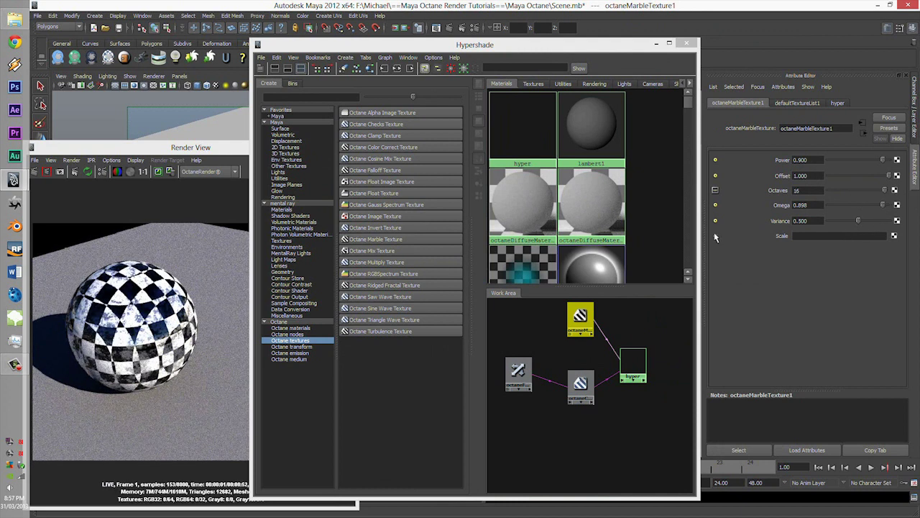
{"action": "left_click_drag", "start_coordinate": [432, 44], "coordinate": [641, 95]}
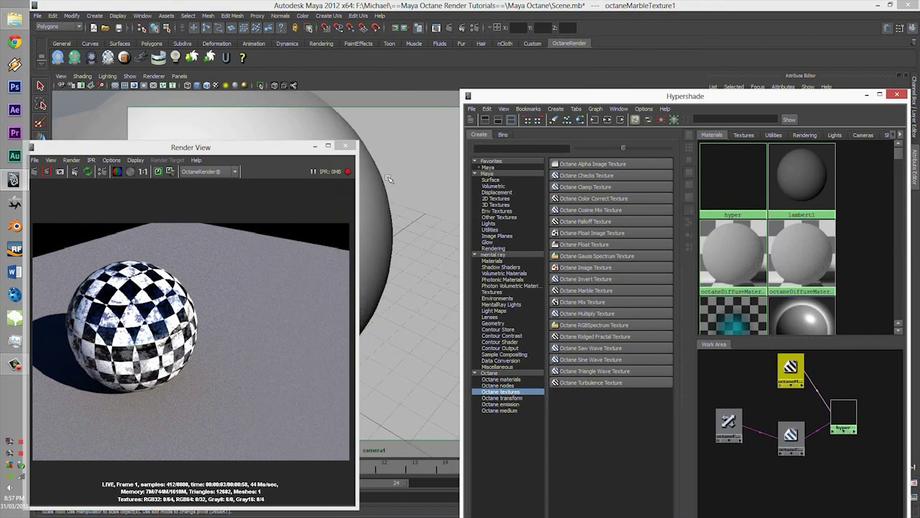
{"action": "left_click_drag", "start_coordinate": [517, 101], "coordinate": [386, 63]}
{"action": "left_click_drag", "start_coordinate": [659, 59], "coordinate": [615, 64]}
{"action": "left_click_drag", "start_coordinate": [886, 159], "coordinate": [892, 160]}
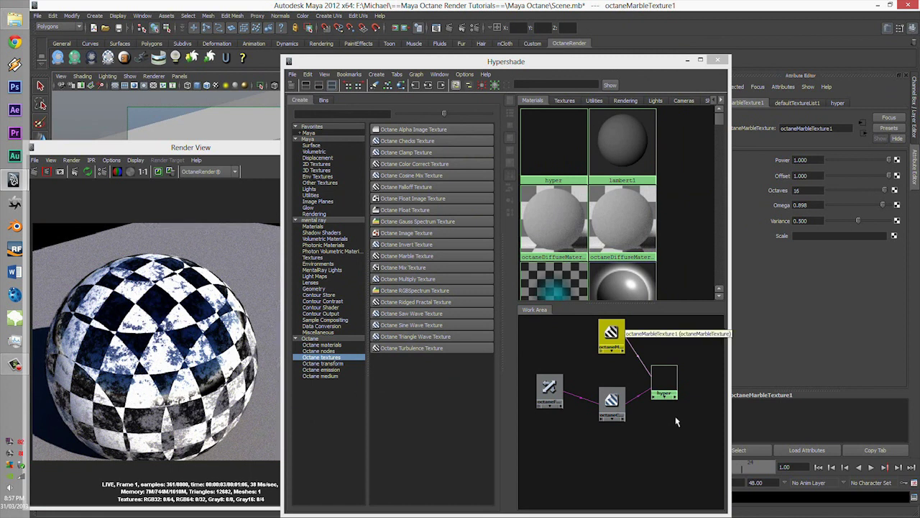
Add an Octane Turbulence Texture and place it just below the checks texture
{"action": "left_click_drag", "start_coordinate": [612, 401], "coordinate": [612, 391]}
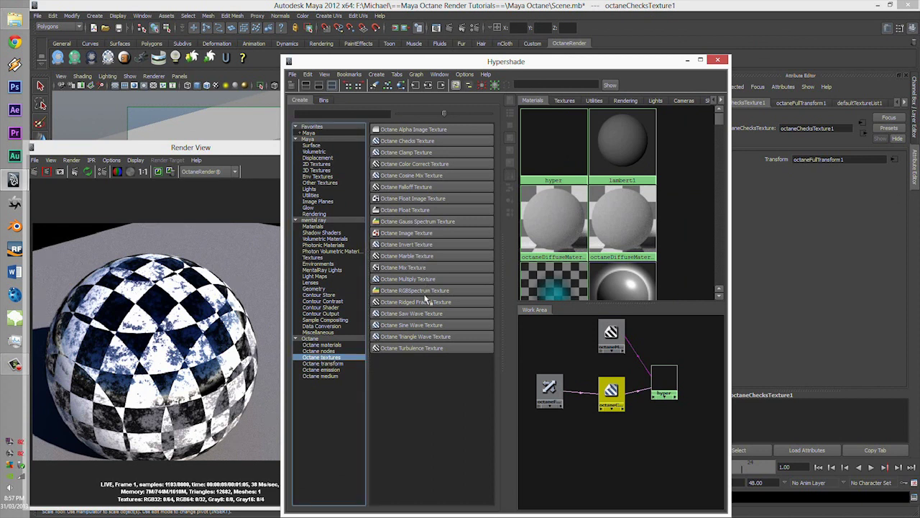
{"action": "left_click", "coordinate": [421, 348]}
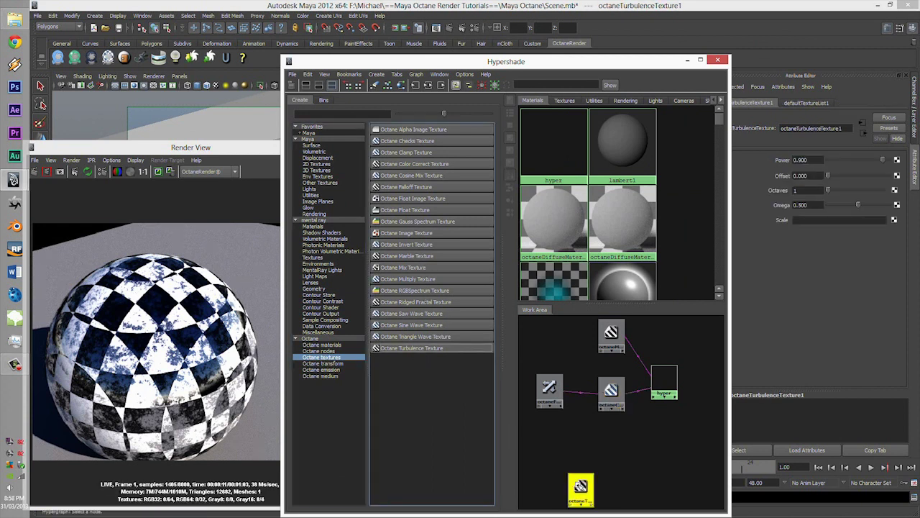
{"action": "left_click_drag", "start_coordinate": [597, 447], "coordinate": [600, 441]}
Connect the turbulence texture's outTex output to the Roughness input of the hyper material
{"action": "middle_click_drag", "start_coordinate": [600, 440], "coordinate": [668, 368]}
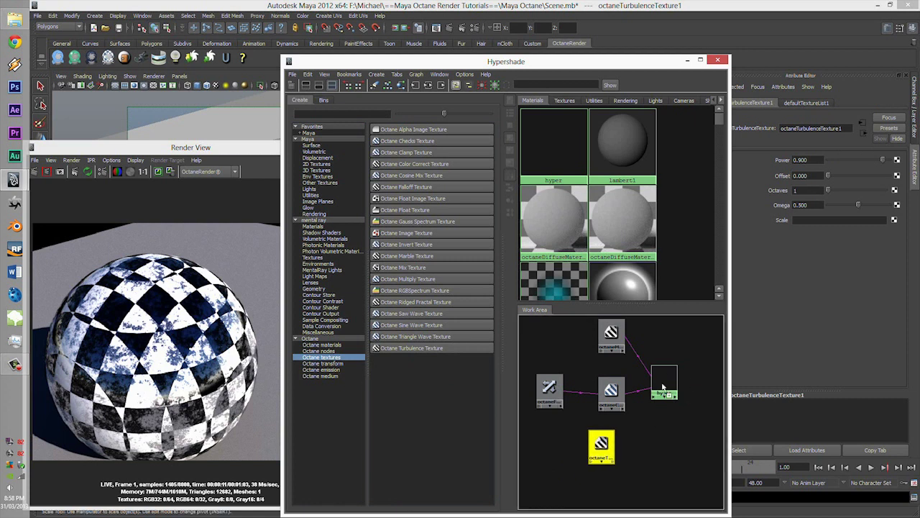
{"action": "middle_click_drag", "start_coordinate": [608, 447], "coordinate": [668, 393]}
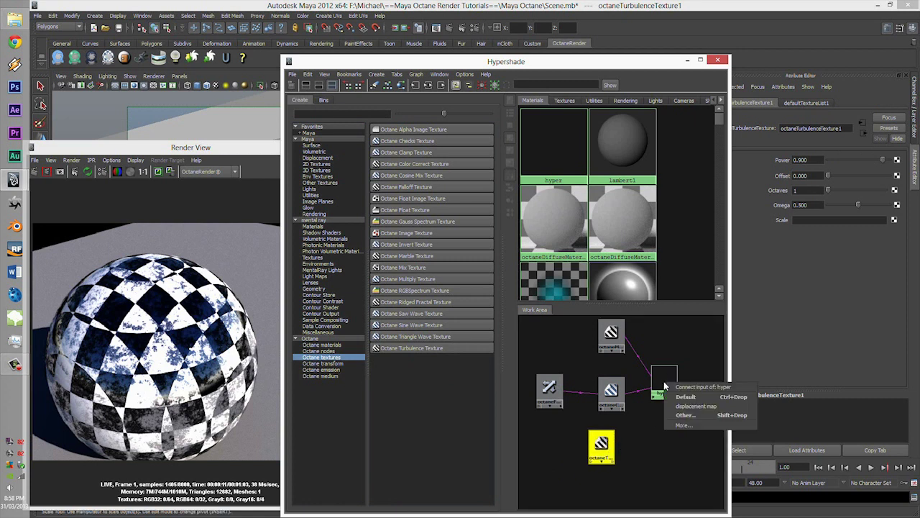
{"action": "left_click", "coordinate": [685, 415]}
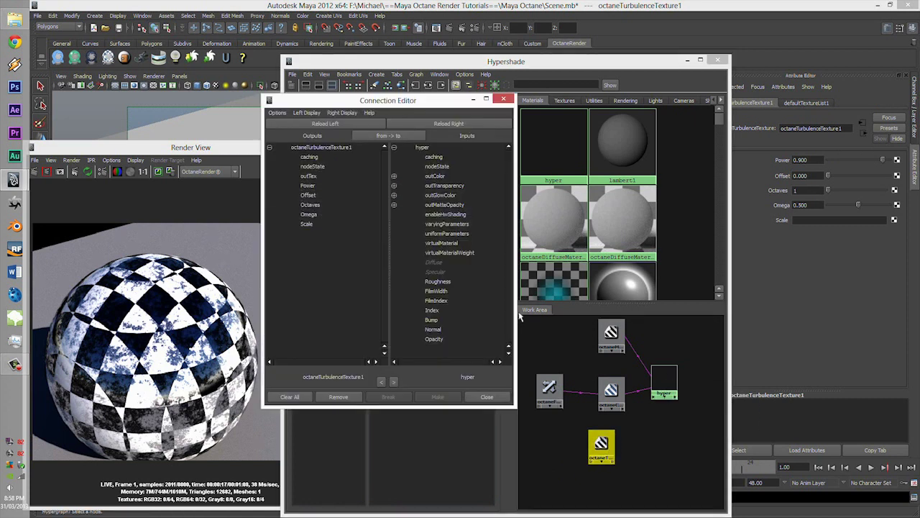
{"action": "left_click", "coordinate": [311, 176]}
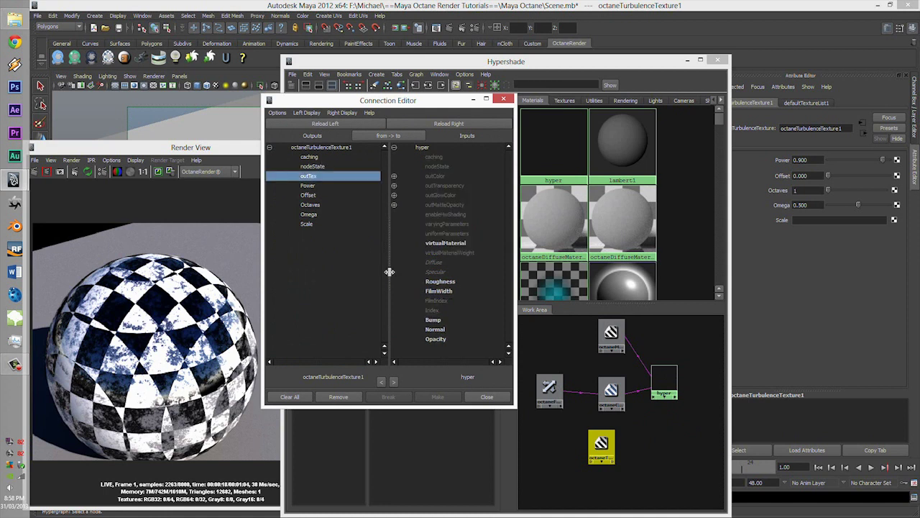
{"action": "left_click", "coordinate": [439, 281]}
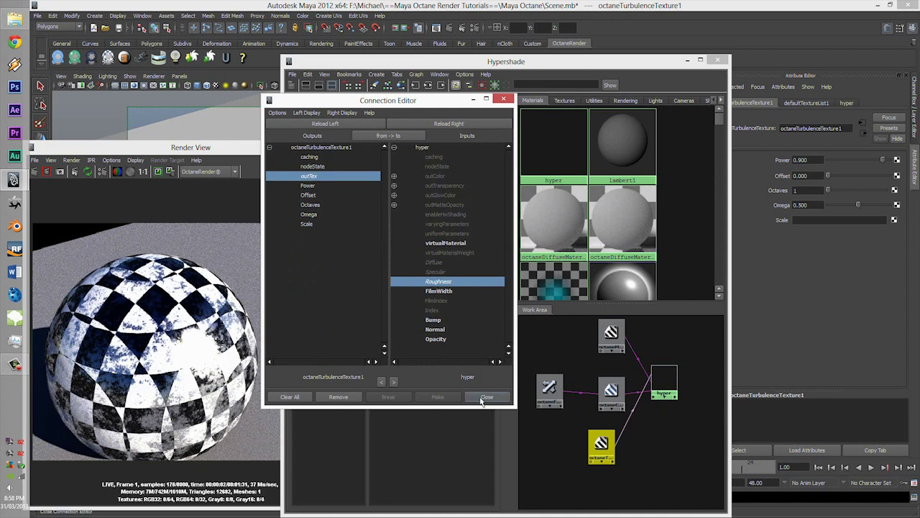
{"action": "left_click", "coordinate": [487, 396]}
Restack the nodes with the turbulence texture on top, the marble texture below it, and the checks texture and transform underneath
{"action": "left_click_drag", "start_coordinate": [601, 442], "coordinate": [657, 338]}
{"action": "left_click_drag", "start_coordinate": [611, 393], "coordinate": [617, 426]}
{"action": "left_click_drag", "start_coordinate": [551, 392], "coordinate": [552, 417]}
{"action": "left_click_drag", "start_coordinate": [611, 334], "coordinate": [578, 374]}
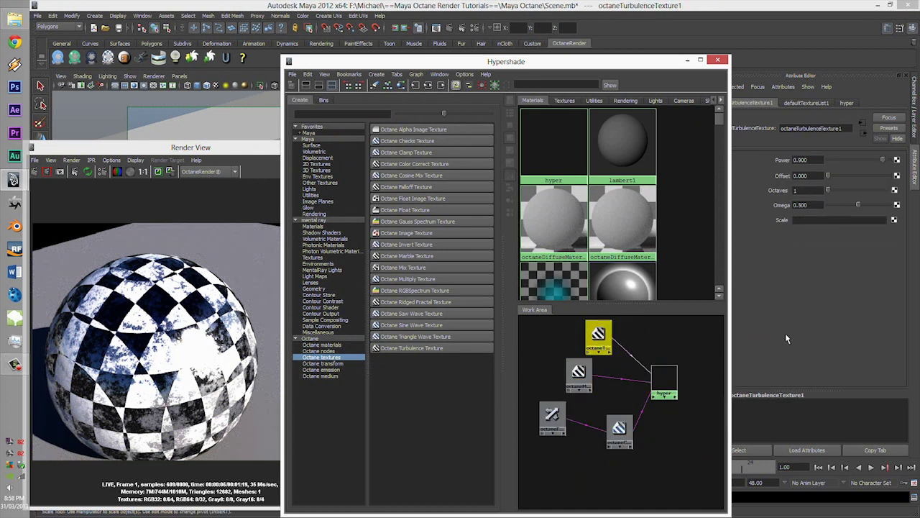
Set the turbulence texture's Power to 1.000, Offset to 0.346, Octaves to 16 and Omega to 0.606, and bring the render forward
{"action": "left_click_drag", "start_coordinate": [828, 189], "coordinate": [895, 196]}
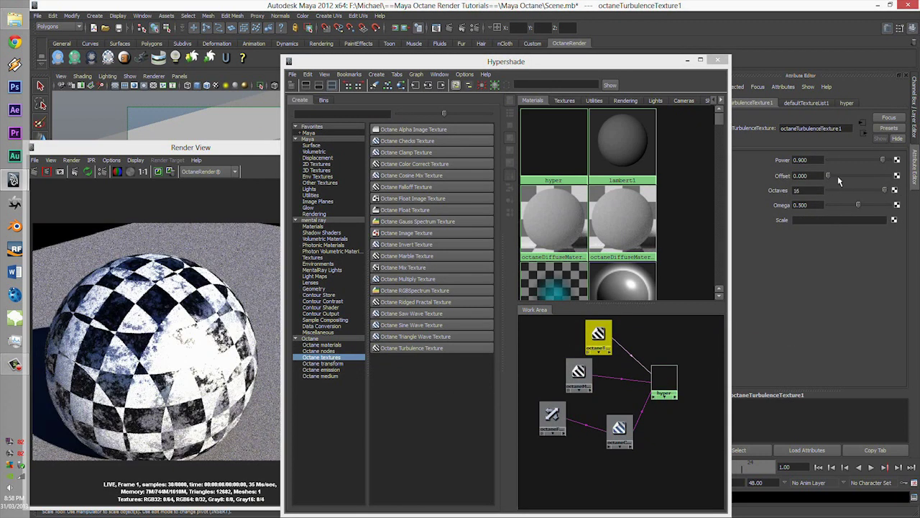
{"action": "left_click", "coordinate": [849, 174]}
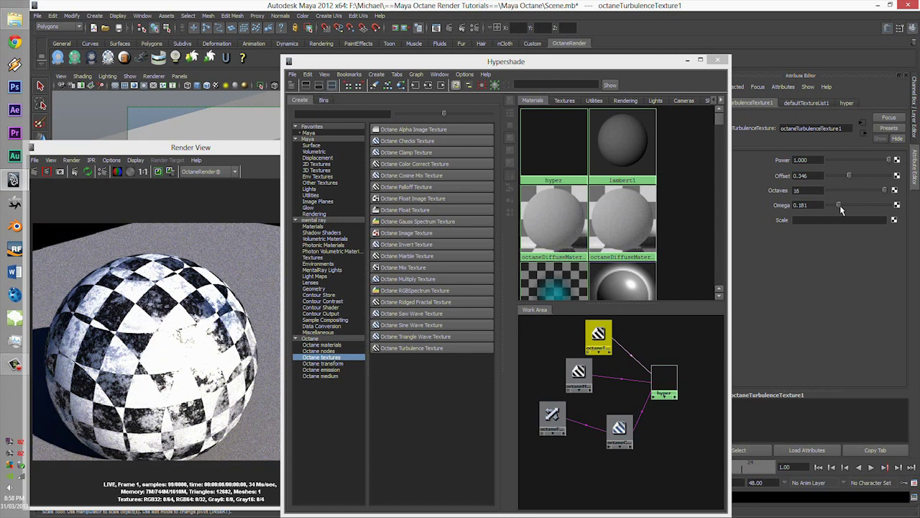
{"action": "mouse_move", "coordinate": [857, 205]}
{"action": "left_mouse_down"}
{"action": "mouse_move", "coordinate": [872, 207]}
{"action": "mouse_move", "coordinate": [865, 205]}
{"action": "left_mouse_up"}
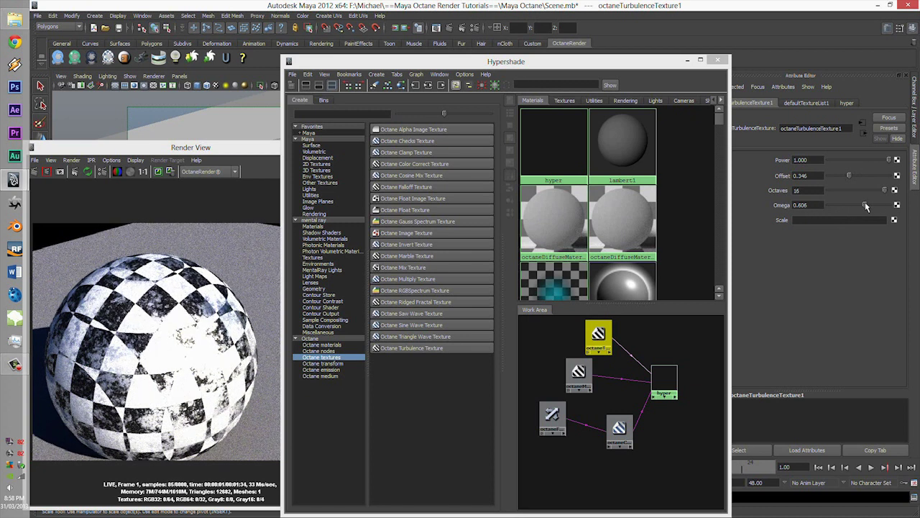
{"action": "left_click", "coordinate": [184, 338]}
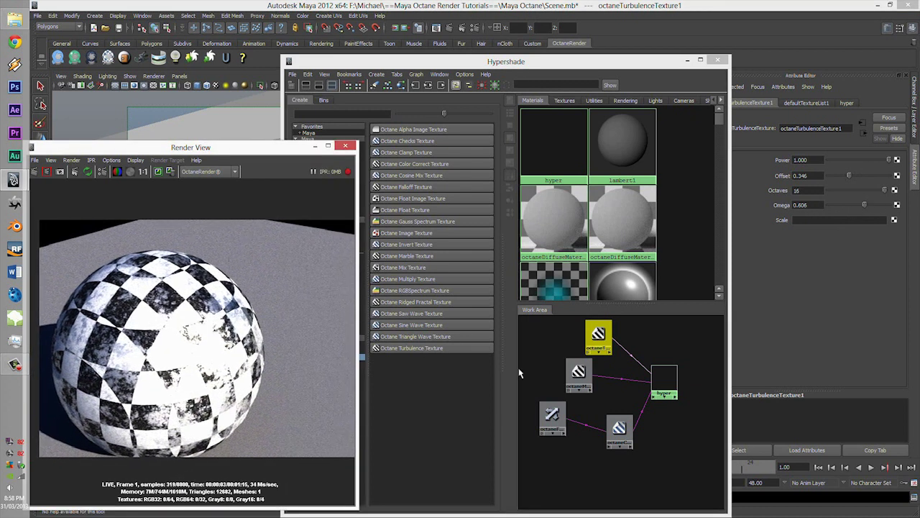
Spread the turbulence, marble and full transform nodes further apart in the work area
{"action": "left_click", "coordinate": [552, 423]}
{"action": "left_click_drag", "start_coordinate": [552, 422], "coordinate": [551, 432]}
{"action": "left_click_drag", "start_coordinate": [579, 371], "coordinate": [563, 386]}
{"action": "left_click_drag", "start_coordinate": [598, 333], "coordinate": [577, 327]}
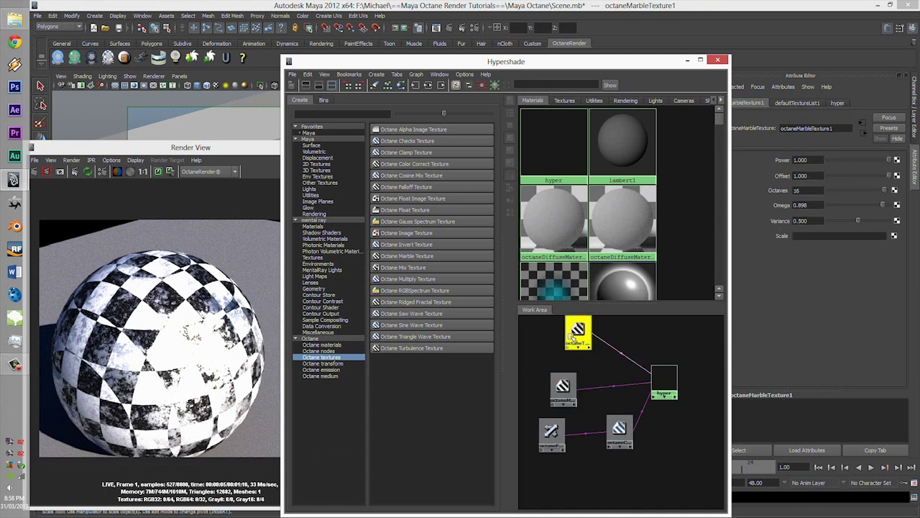
Add an Octane Mix Texture, an Octane Saw Wave Texture and an Octane Sine Wave Texture to the hyper network
{"action": "left_click", "coordinate": [663, 387]}
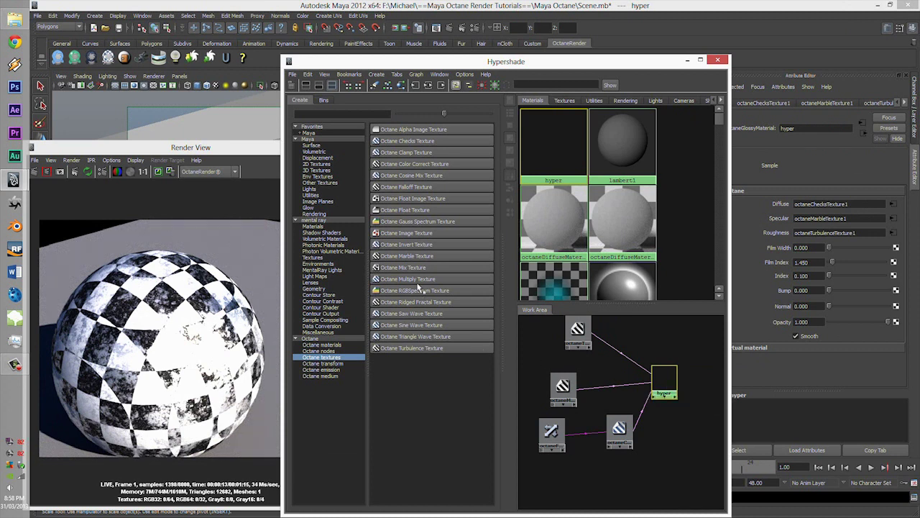
{"action": "scroll", "coordinate": [647, 373], "scroll_direction": "down", "scroll_amount": 4}
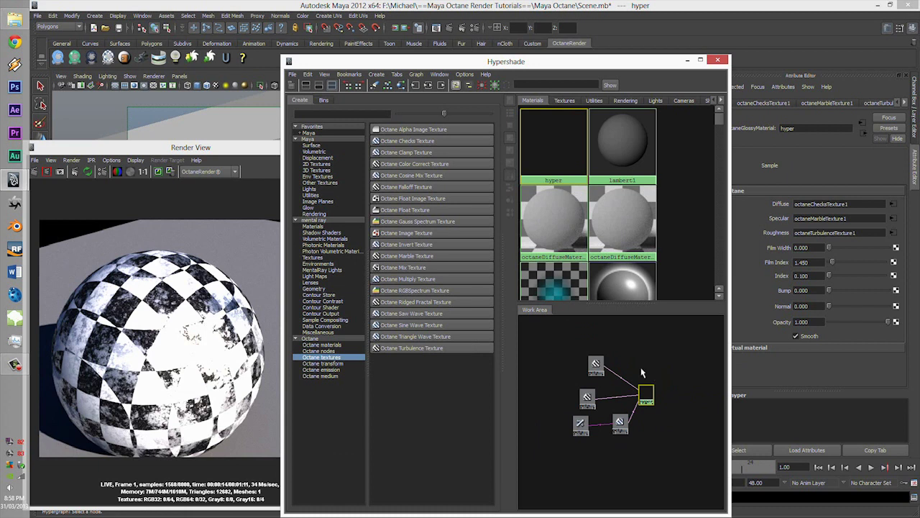
{"action": "left_click", "coordinate": [384, 269]}
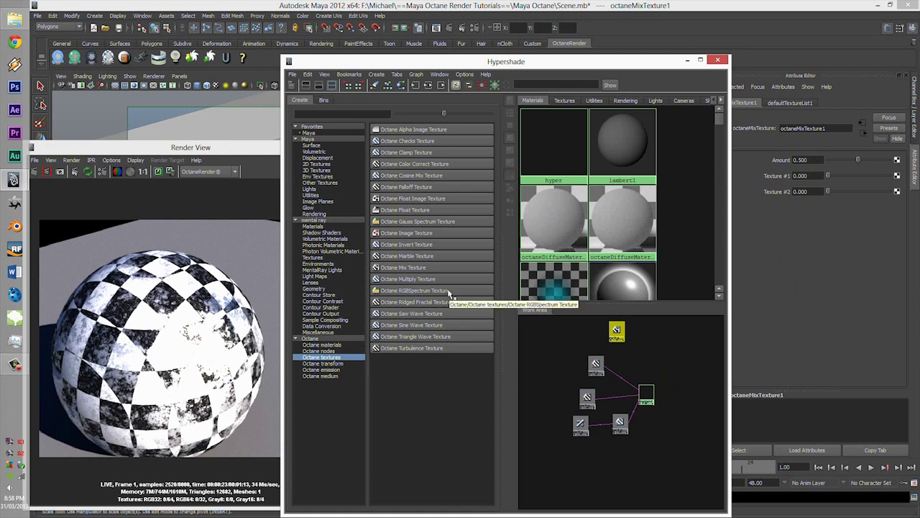
{"action": "left_click", "coordinate": [403, 315]}
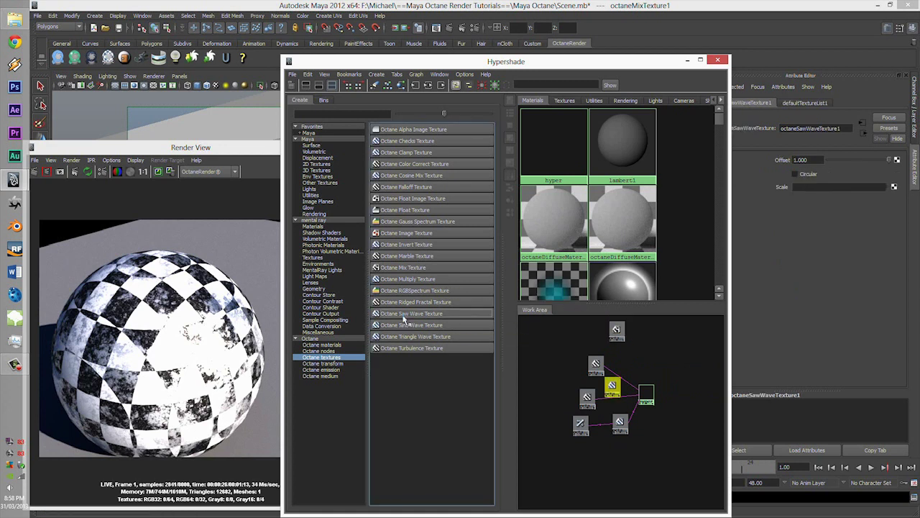
{"action": "left_click", "coordinate": [412, 325]}
Arrange the saw wave and sine wave textures one above the other beside the mix texture
{"action": "left_click_drag", "start_coordinate": [613, 386], "coordinate": [584, 334]}
{"action": "left_click_drag", "start_coordinate": [612, 406], "coordinate": [544, 357]}
{"action": "left_click_drag", "start_coordinate": [584, 333], "coordinate": [587, 317]}
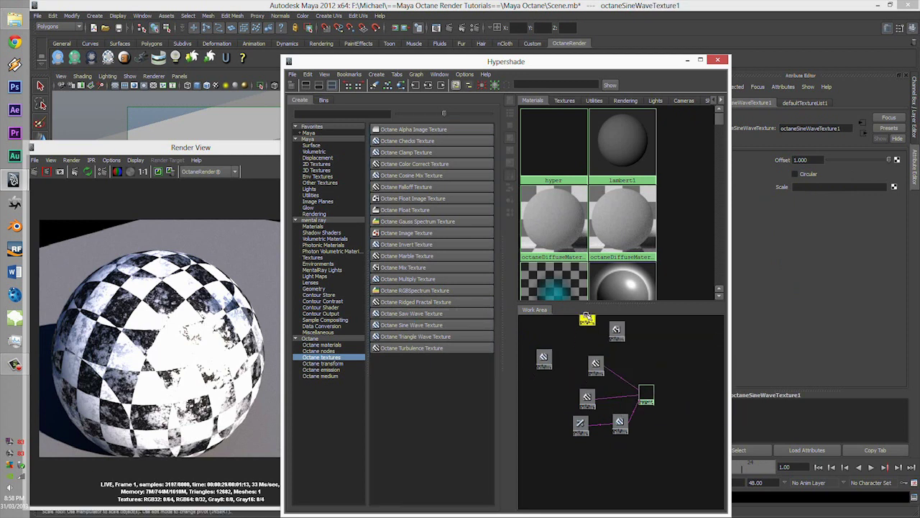
{"action": "left_click_drag", "start_coordinate": [551, 351], "coordinate": [563, 335]}
{"action": "scroll", "coordinate": [649, 357], "scroll_direction": "up", "scroll_amount": 3}
{"action": "middle_click_drag", "start_coordinate": [623, 337], "coordinate": [633, 428], "text": "alt"}
{"action": "left_click_drag", "start_coordinate": [576, 368], "coordinate": [556, 343]}
{"action": "left_click_drag", "start_coordinate": [538, 404], "coordinate": [564, 386]}
Connect the saw wave texture's outTex output to the Texture1 input of the mix texture
{"action": "middle_click_drag", "start_coordinate": [564, 342], "coordinate": [623, 381]}
{"action": "left_click", "coordinate": [645, 405]}
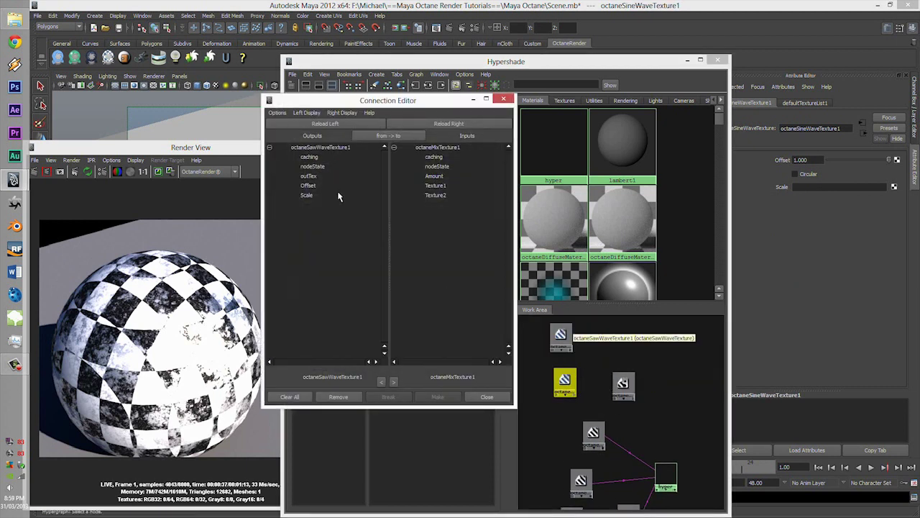
{"action": "left_click", "coordinate": [309, 176]}
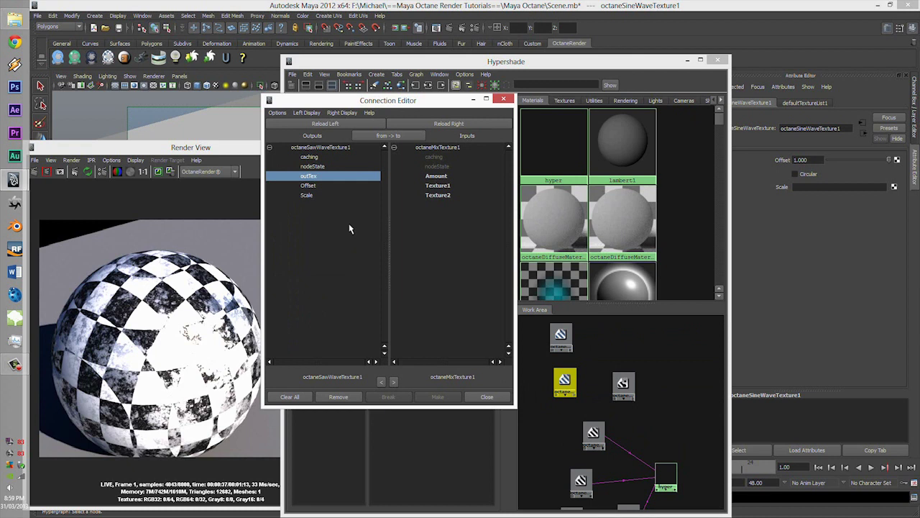
{"action": "left_click", "coordinate": [436, 186]}
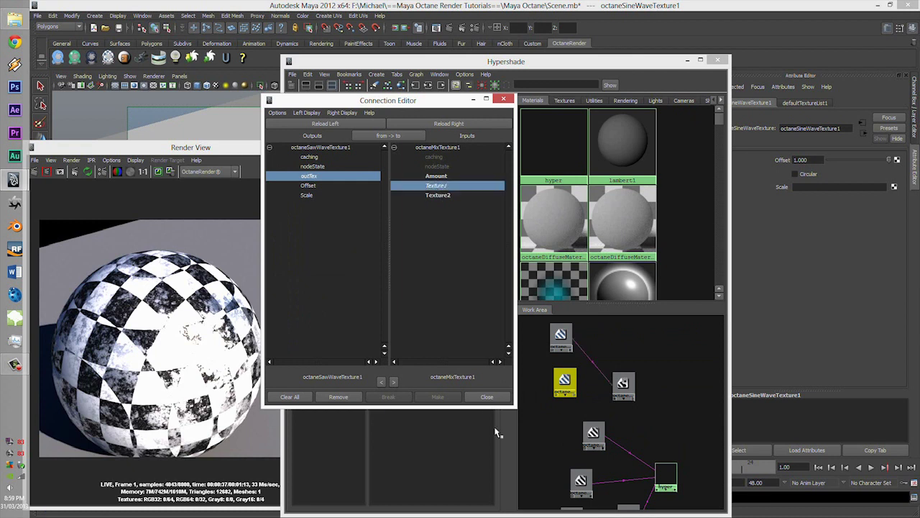
{"action": "left_click", "coordinate": [488, 397]}
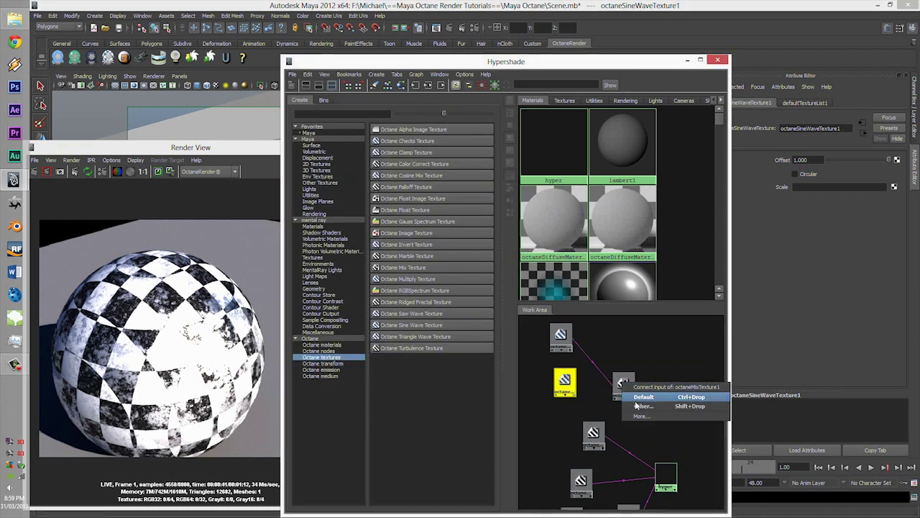
Connect the sine wave texture's outTex output to the Texture2 input of the mix texture
{"action": "middle_click_drag", "start_coordinate": [565, 382], "coordinate": [620, 386], "text": "shift"}
{"action": "left_click", "coordinate": [307, 177]}
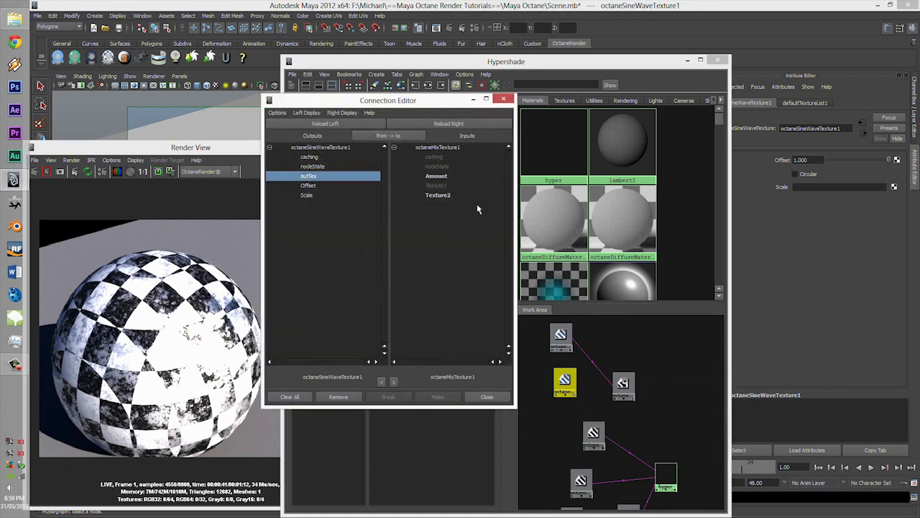
{"action": "left_click", "coordinate": [451, 195]}
{"action": "left_click", "coordinate": [497, 396]}
Swap the order of the two wave textures and add an Octane Full Transform node beside the sine wave texture
{"action": "left_click_drag", "start_coordinate": [562, 335], "coordinate": [579, 379]}
{"action": "left_click", "coordinate": [579, 345]}
{"action": "left_click", "coordinate": [340, 364]}
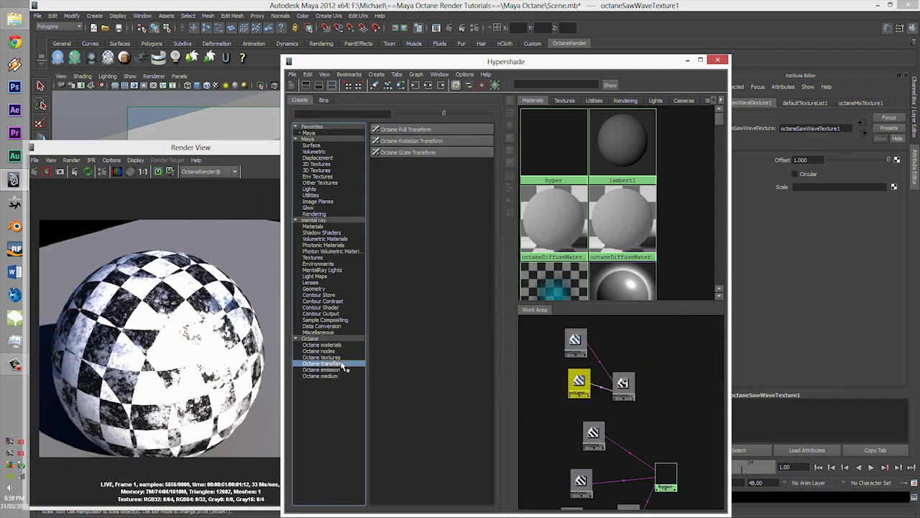
{"action": "left_click", "coordinate": [402, 130]}
{"action": "left_click_drag", "start_coordinate": [527, 329], "coordinate": [527, 349]}
Connect the new full transform node's outTransform output to the Scale input of the sine wave texture
{"action": "middle_click_drag", "start_coordinate": [527, 349], "coordinate": [579, 345]}
{"action": "left_click", "coordinate": [590, 363]}
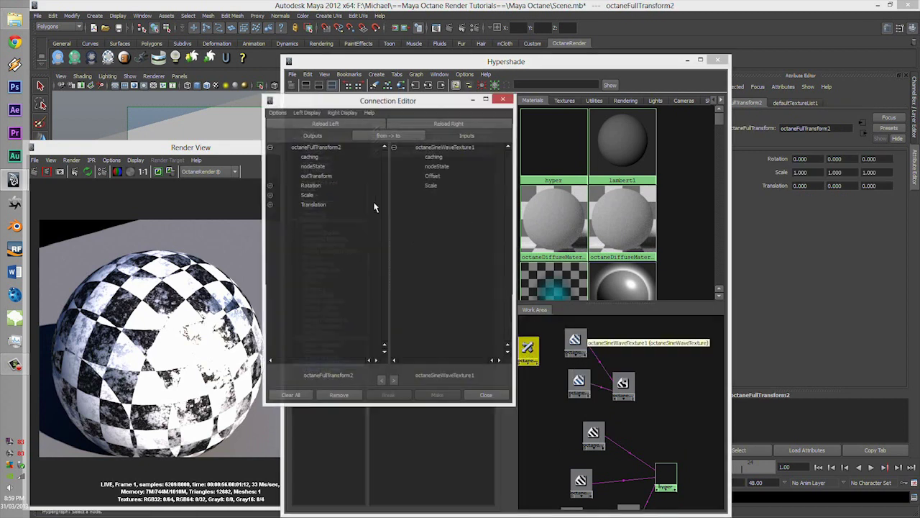
{"action": "left_click", "coordinate": [310, 176]}
{"action": "left_click", "coordinate": [432, 185]}
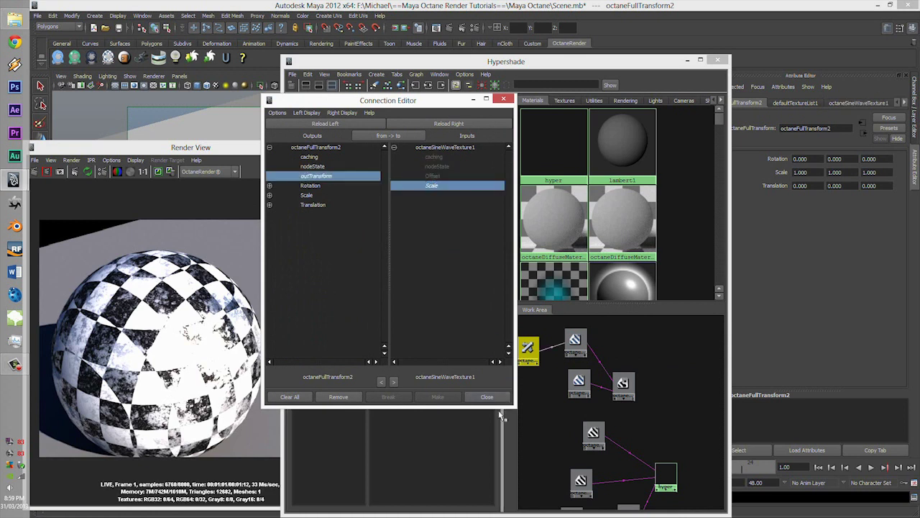
Connect the full transform node's outTransform output to the Scale input of the saw wave texture
{"action": "left_click", "coordinate": [488, 397]}
{"action": "middle_click_drag", "start_coordinate": [529, 350], "coordinate": [579, 384]}
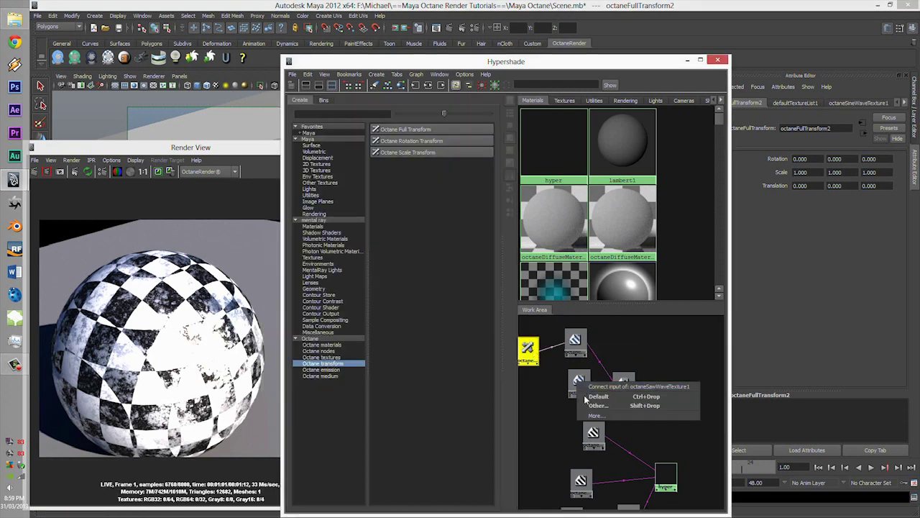
{"action": "left_click", "coordinate": [596, 406]}
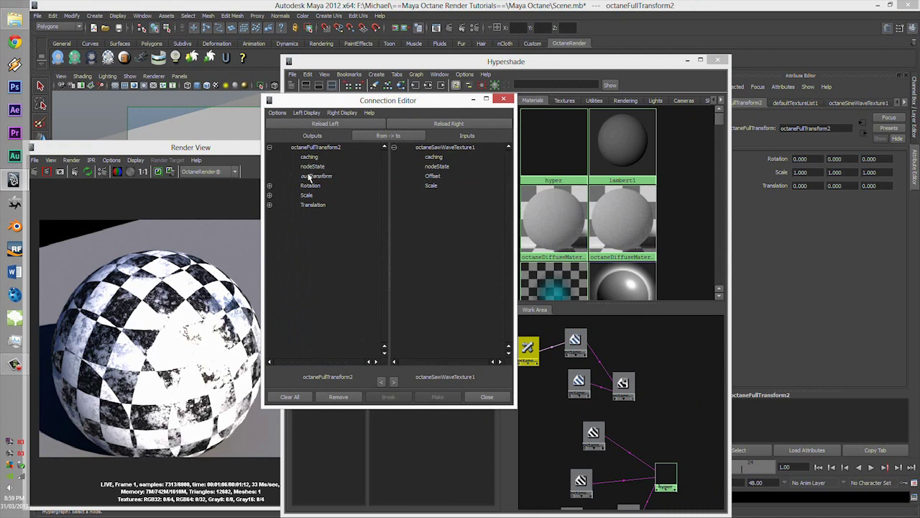
{"action": "left_click", "coordinate": [313, 176]}
{"action": "left_click", "coordinate": [432, 186]}
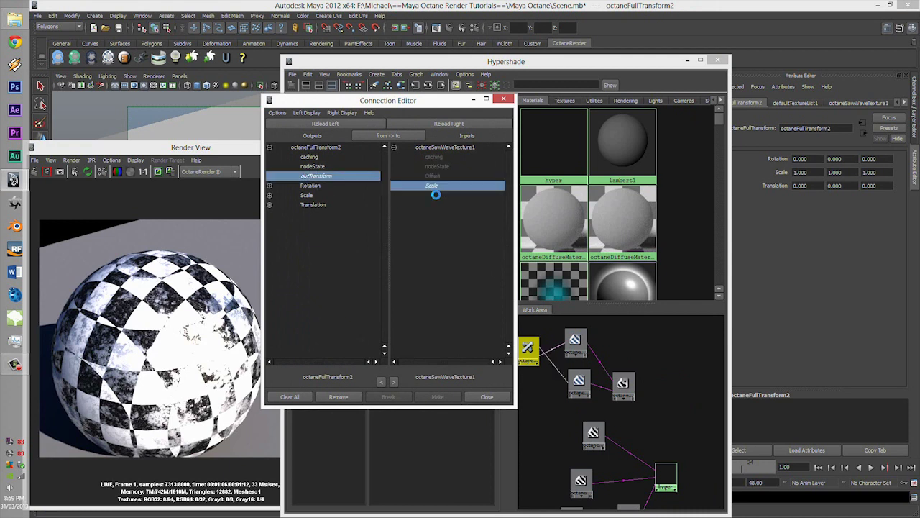
{"action": "left_click", "coordinate": [483, 397]}
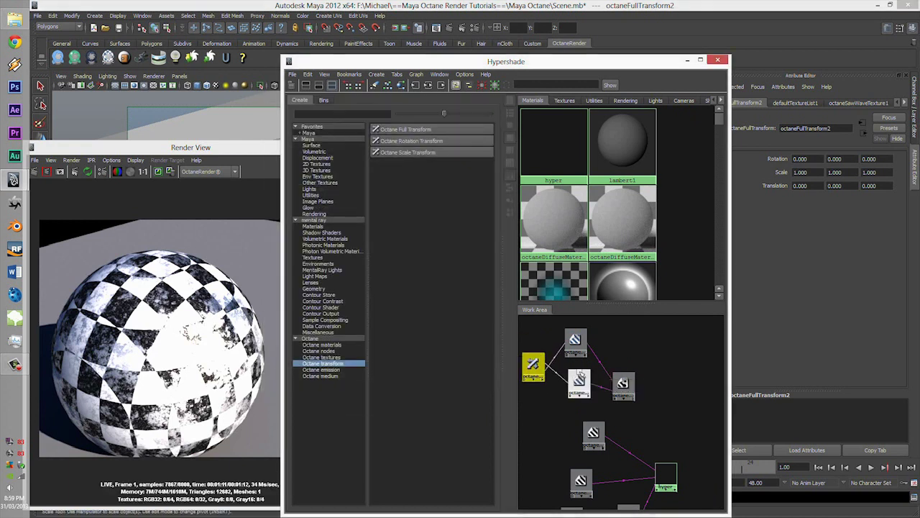
Rearrange the two wave texture nodes and set their shared full transform's Scale to 100 on all three axes
{"action": "left_click_drag", "start_coordinate": [570, 338], "coordinate": [562, 384]}
{"action": "left_click_drag", "start_coordinate": [601, 349], "coordinate": [565, 333]}
{"action": "left_click_drag", "start_coordinate": [570, 382], "coordinate": [573, 373]}
{"action": "left_click_drag", "start_coordinate": [566, 337], "coordinate": [585, 337]}
{"action": "left_click", "coordinate": [582, 366]}
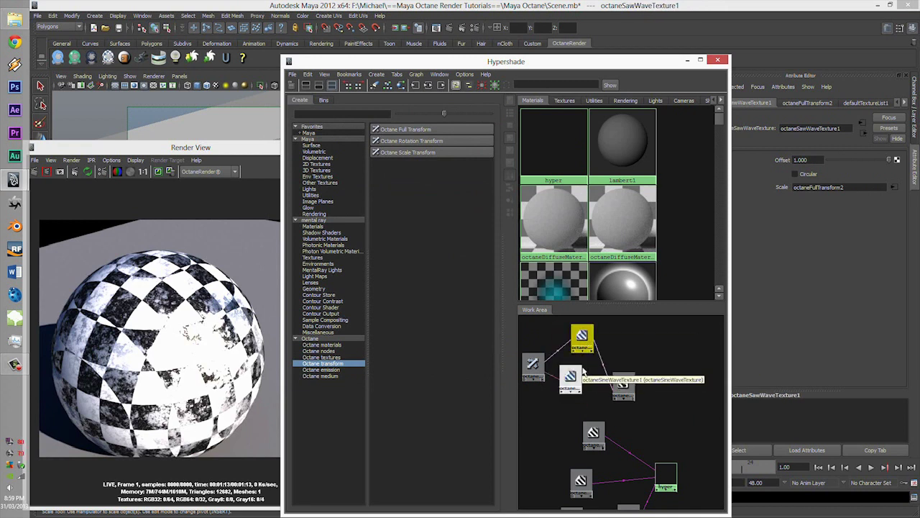
{"action": "left_click", "coordinate": [533, 363]}
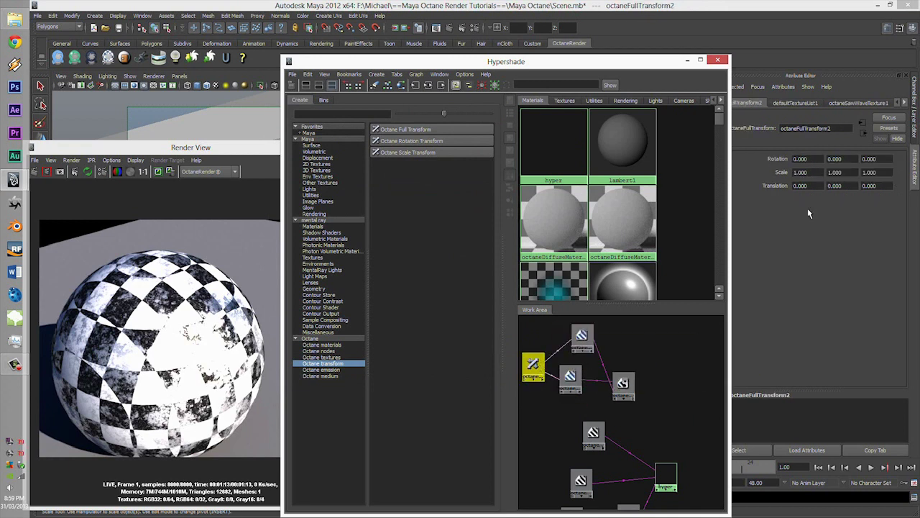
{"action": "left_click", "coordinate": [812, 171]}
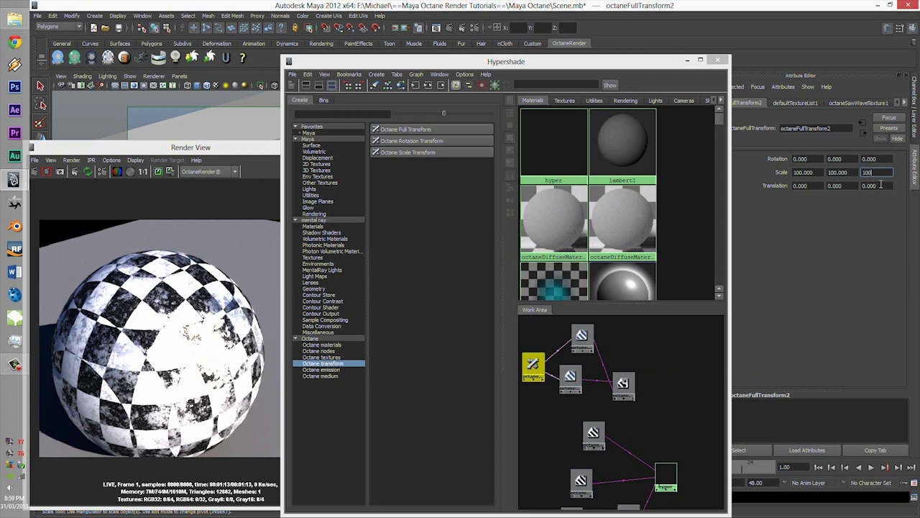
Connect the mix texture's outTex output to the Bump input of the hyper material
{"action": "left_click", "coordinate": [623, 384]}
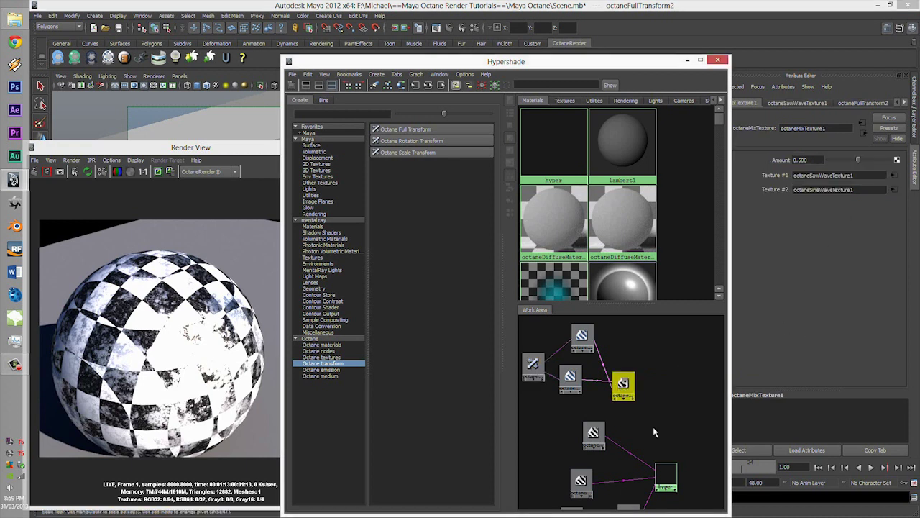
{"action": "scroll", "coordinate": [653, 426], "scroll_direction": "down", "scroll_amount": 1}
{"action": "middle_click_drag", "start_coordinate": [651, 454], "coordinate": [660, 464]}
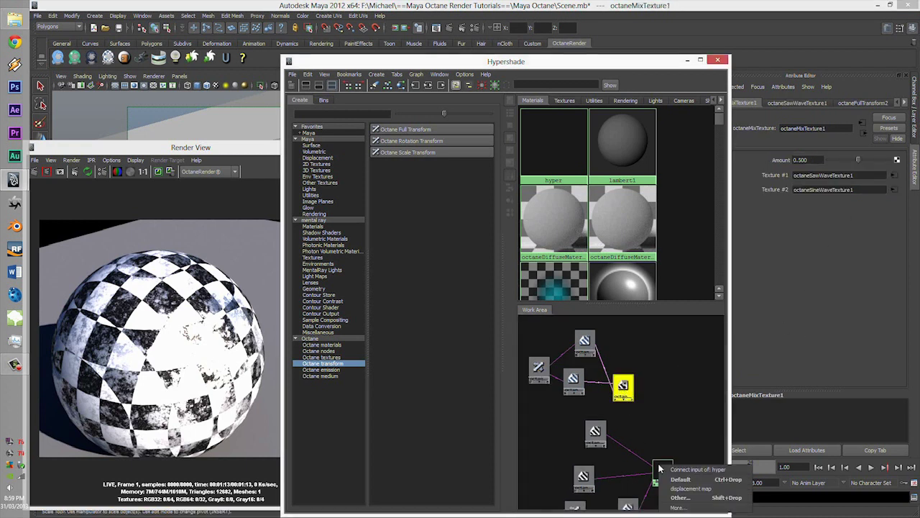
{"action": "left_click", "coordinate": [697, 501]}
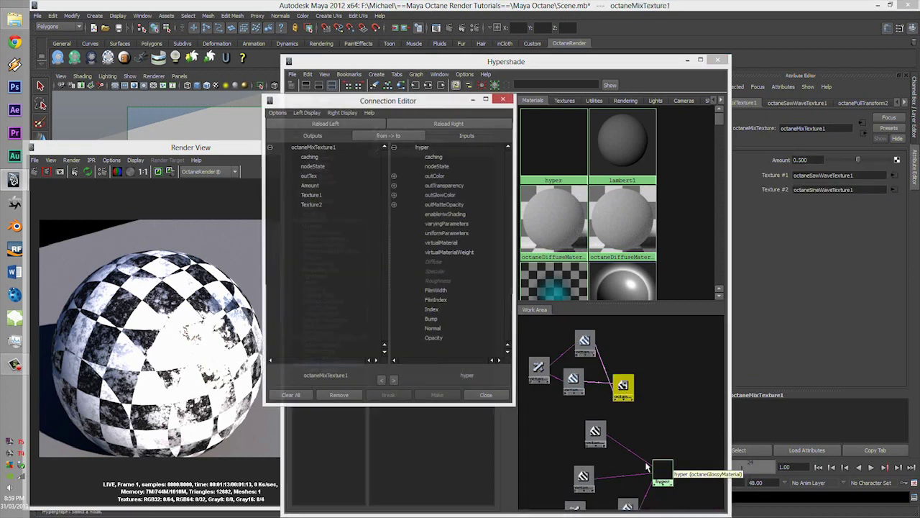
{"action": "left_click", "coordinate": [316, 176]}
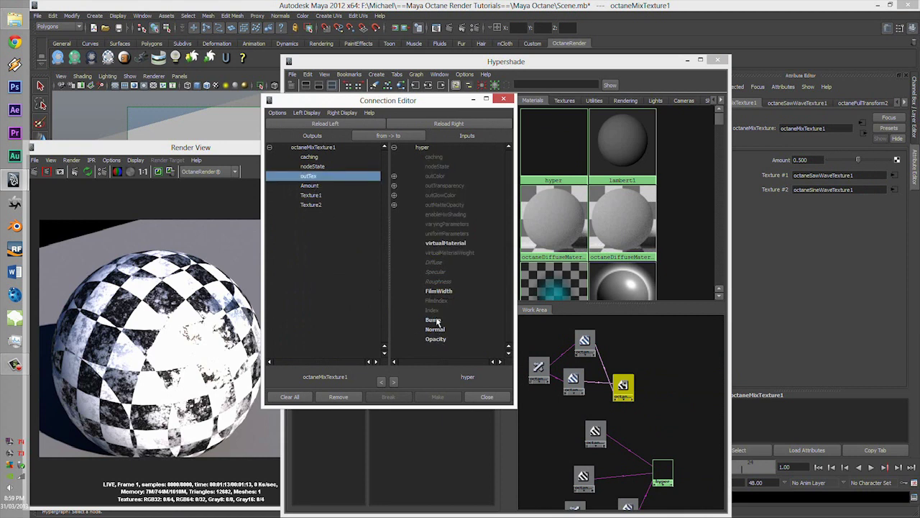
{"action": "left_click", "coordinate": [434, 320]}
{"action": "left_click", "coordinate": [482, 397]}
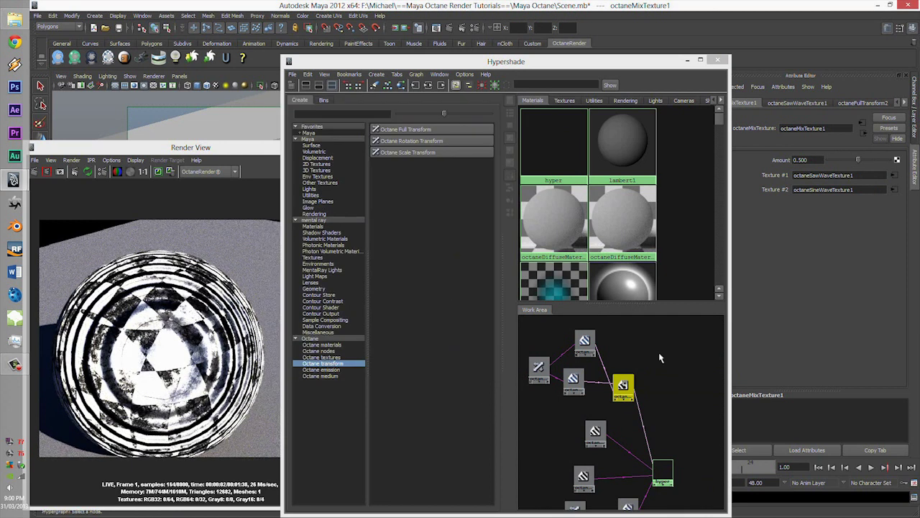
Set the Scale of the wave textures' full transform to 50 on all three axes
{"action": "left_click", "coordinate": [538, 369]}
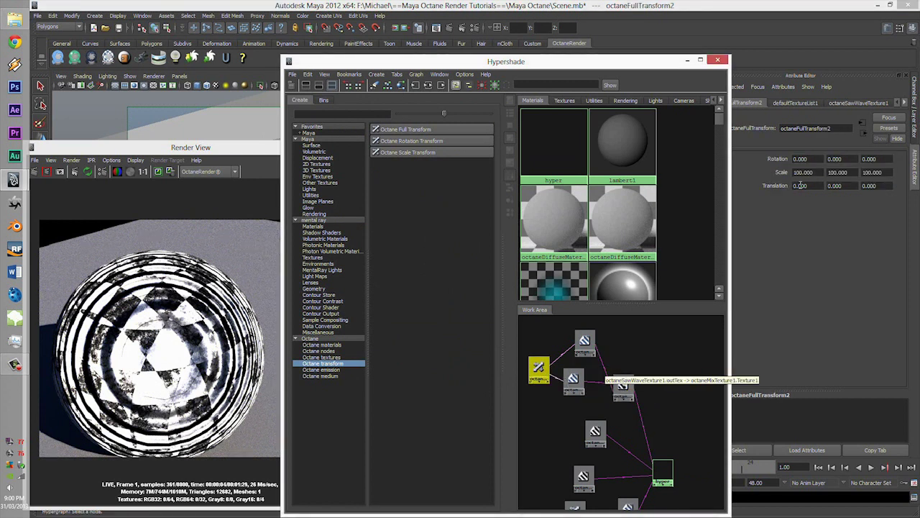
{"action": "left_click_drag", "start_coordinate": [815, 173], "coordinate": [787, 168]}
{"action": "type", "text": "50"}
{"action": "left_click_drag", "start_coordinate": [851, 172], "coordinate": [825, 173]}
{"action": "type", "text": "50"}
{"action": "left_click_drag", "start_coordinate": [886, 172], "coordinate": [860, 173]}
{"action": "type", "text": "50"}
{"action": "left_click", "coordinate": [879, 185]}
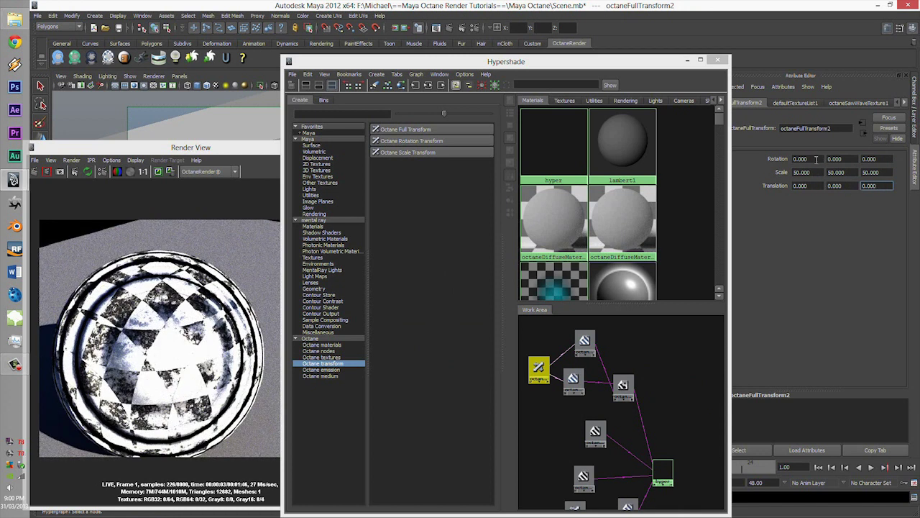
Set the Rotation of the wave textures' full transform to 50, 20 and 40
{"action": "type", "text": "50"}
{"action": "key", "text": "Tab"}
{"action": "type", "text": "20"}
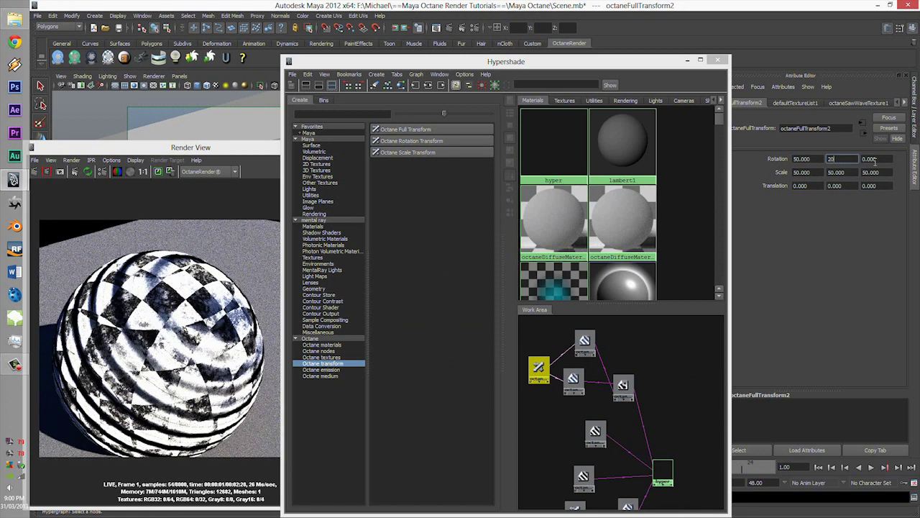
{"action": "key", "text": "Tab"}
{"action": "type", "text": "40"}
{"action": "key", "text": "Return"}
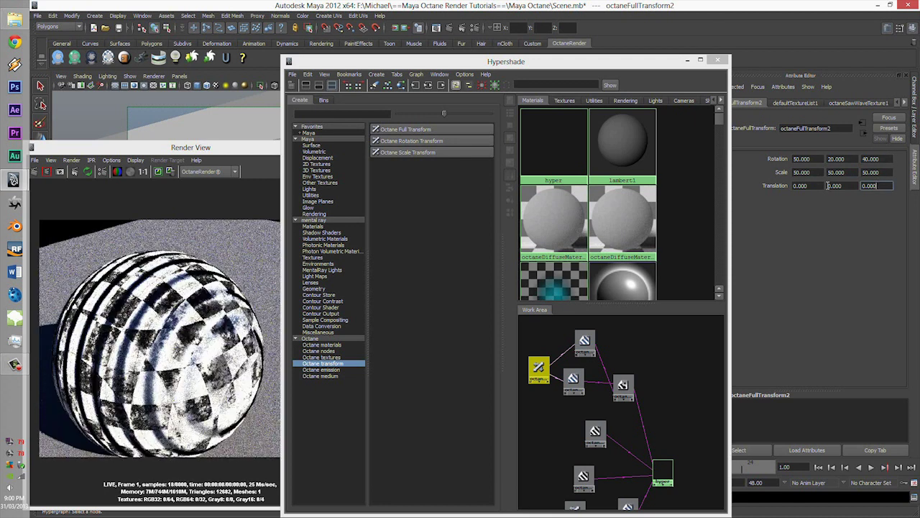
Set the first Translation value of the wave textures' full transform to 1
{"action": "left_click", "coordinate": [811, 187]}
{"action": "type", "text": "1"}
{"action": "key", "text": "Tab"}
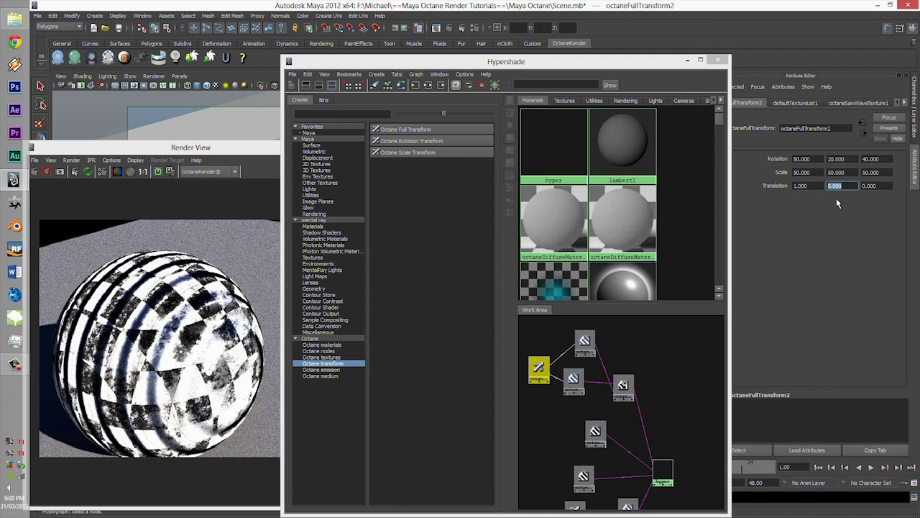
Pull the camera back so the whole sphere and its shadow fit in the live render
{"action": "middle_click_drag", "start_coordinate": [173, 338], "coordinate": [170, 320], "text": "alt"}
{"action": "left_click_drag", "start_coordinate": [584, 63], "coordinate": [749, 63]}
{"action": "right_click_drag", "start_coordinate": [383, 233], "coordinate": [408, 247], "text": "alt"}
{"action": "middle_click_drag", "start_coordinate": [408, 247], "coordinate": [406, 241], "text": "alt"}
{"action": "scroll", "coordinate": [404, 237], "scroll_direction": "down", "scroll_amount": 3}
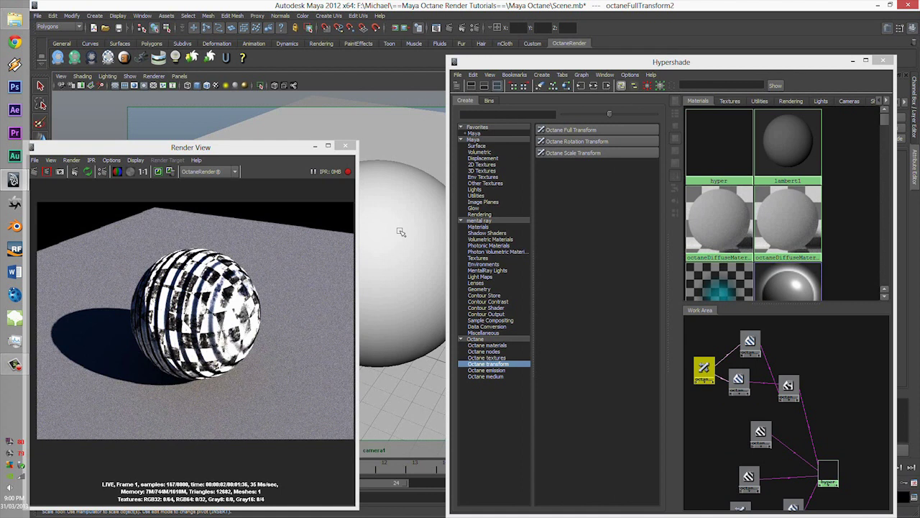
{"action": "left_click_drag", "start_coordinate": [741, 61], "coordinate": [580, 40]}
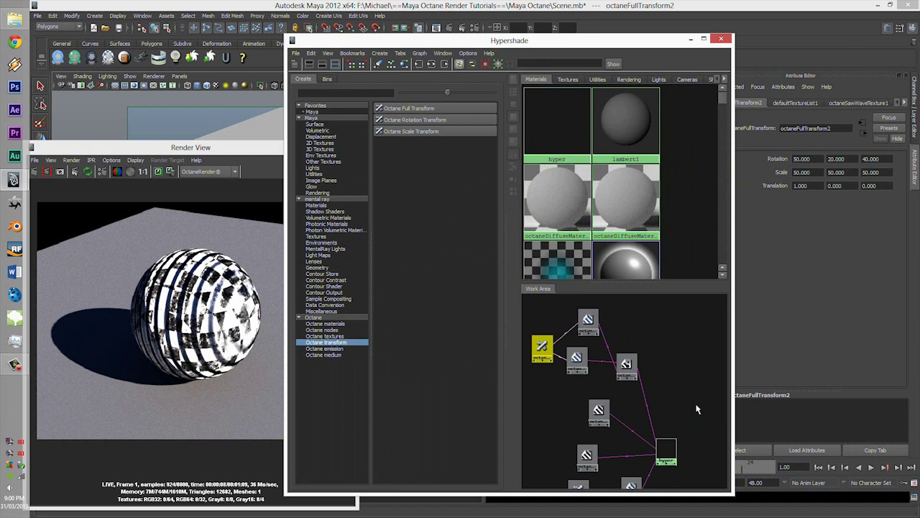
Move the hyper material node farther from its textures and review the complete shading network
{"action": "scroll", "coordinate": [698, 436], "scroll_direction": "down", "scroll_amount": 3}
{"action": "middle_click_drag", "start_coordinate": [671, 391], "coordinate": [657, 320], "text": "alt"}
{"action": "scroll", "coordinate": [655, 352], "scroll_direction": "up", "scroll_amount": 3}
{"action": "scroll", "coordinate": [656, 355], "scroll_direction": "up", "scroll_amount": 1}
{"action": "middle_click_drag", "start_coordinate": [655, 355], "coordinate": [683, 386], "text": "alt"}
{"action": "scroll", "coordinate": [579, 410], "scroll_direction": "down", "scroll_amount": 2}
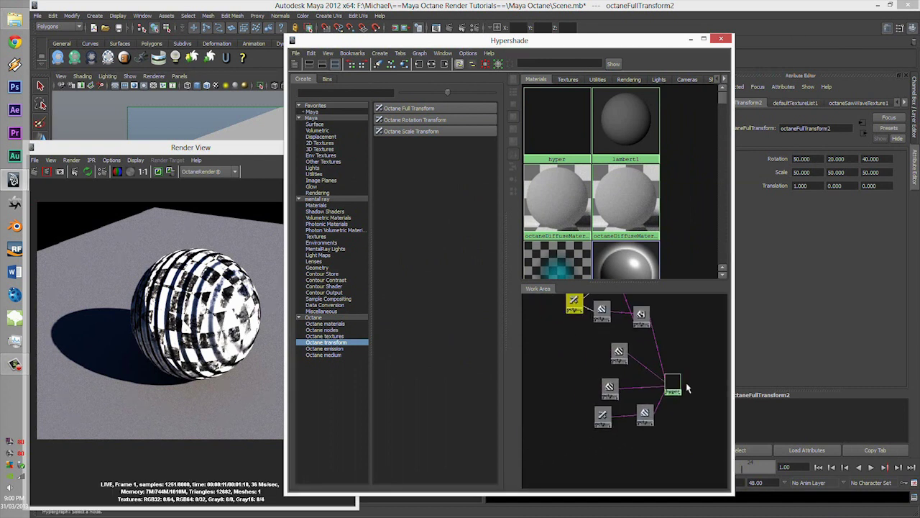
{"action": "middle_click_drag", "start_coordinate": [668, 347], "coordinate": [645, 327], "text": "alt"}
{"action": "middle_click_drag", "start_coordinate": [644, 401], "coordinate": [637, 407], "text": "alt"}
{"action": "left_click_drag", "start_coordinate": [633, 387], "coordinate": [700, 372]}
{"action": "middle_click_drag", "start_coordinate": [689, 396], "coordinate": [593, 431], "text": "alt"}
{"action": "mouse_move", "coordinate": [615, 383]}
{"action": "left_mouse_down"}
{"action": "mouse_move", "coordinate": [613, 404]}
{"action": "mouse_move", "coordinate": [616, 392]}
{"action": "left_mouse_up"}
{"action": "scroll", "coordinate": [616, 392], "scroll_direction": "down", "scroll_amount": 3}
{"action": "middle_click_drag", "start_coordinate": [623, 364], "coordinate": [653, 357], "text": "alt"}
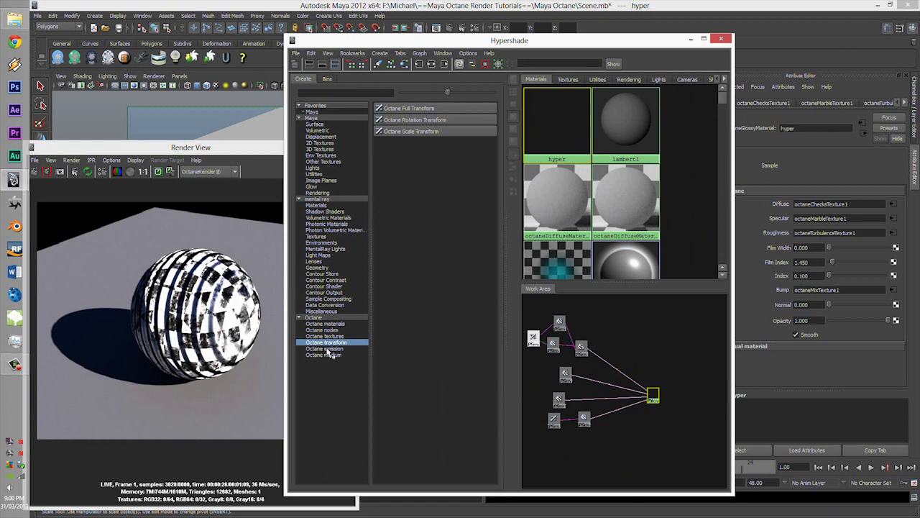
Create an Octane Specular Material and place its node above the hyper material in the work area
{"action": "left_click", "coordinate": [326, 323]}
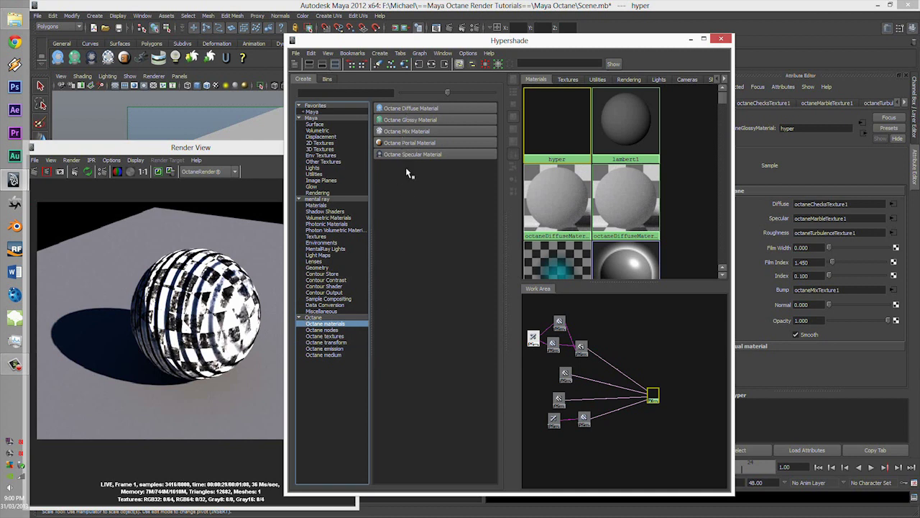
{"action": "left_click", "coordinate": [391, 153]}
{"action": "left_click", "coordinate": [530, 327]}
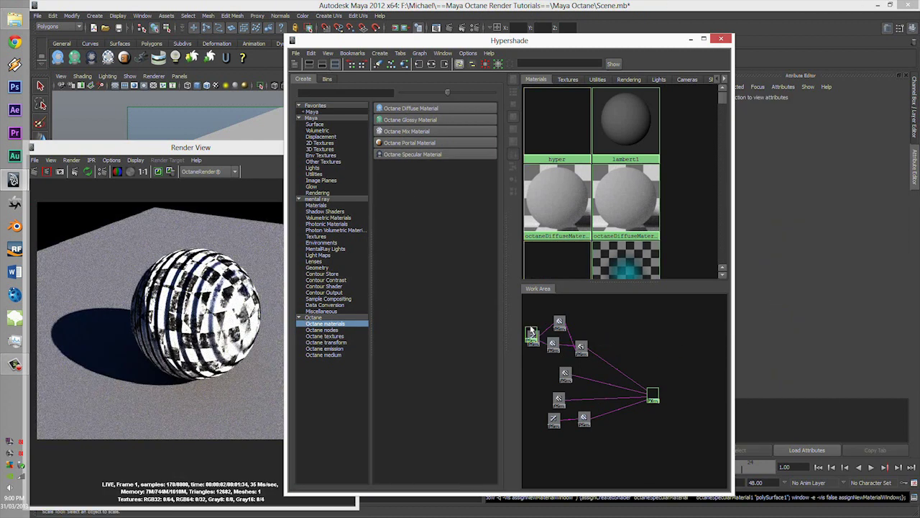
{"action": "left_click", "coordinate": [529, 332]}
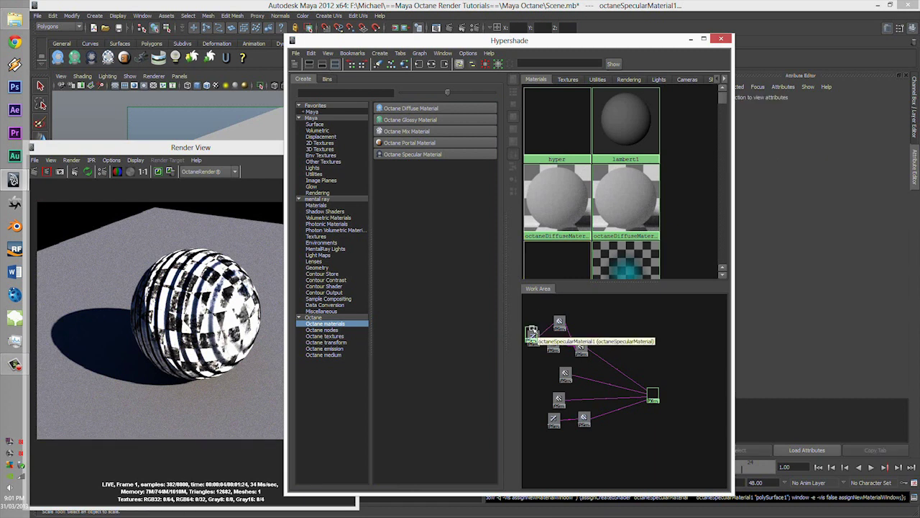
{"action": "left_click_drag", "start_coordinate": [531, 332], "coordinate": [534, 340]}
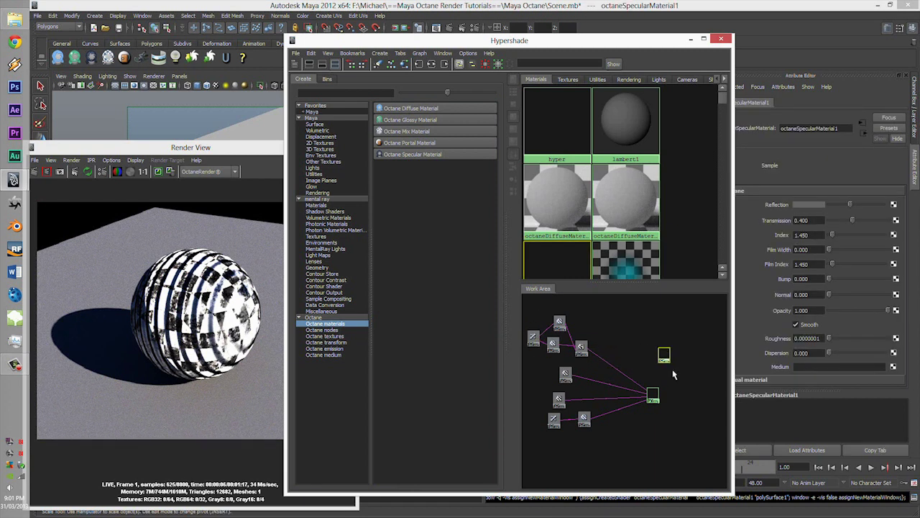
{"action": "scroll", "coordinate": [673, 370], "scroll_direction": "up", "scroll_amount": 3}
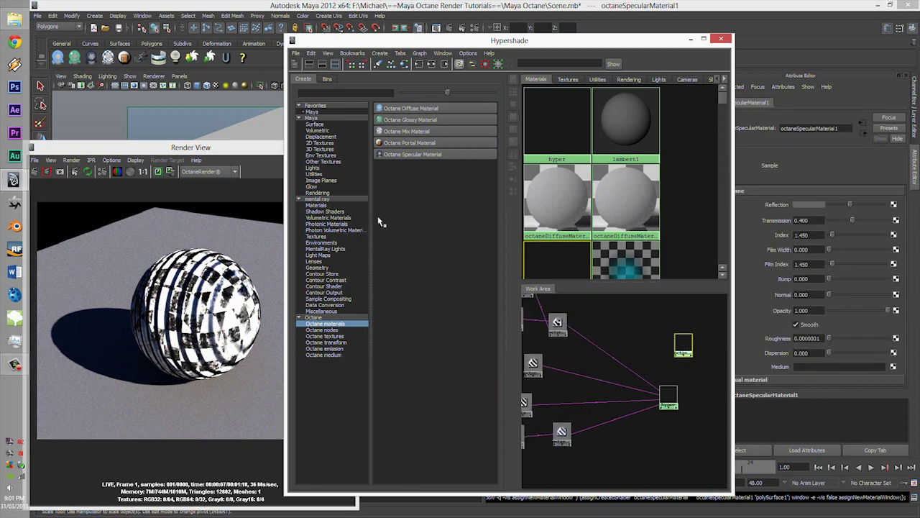
Create an Octane Mix Material and arrange its node beside the specular and hyper material nodes
{"action": "left_click", "coordinate": [392, 132]}
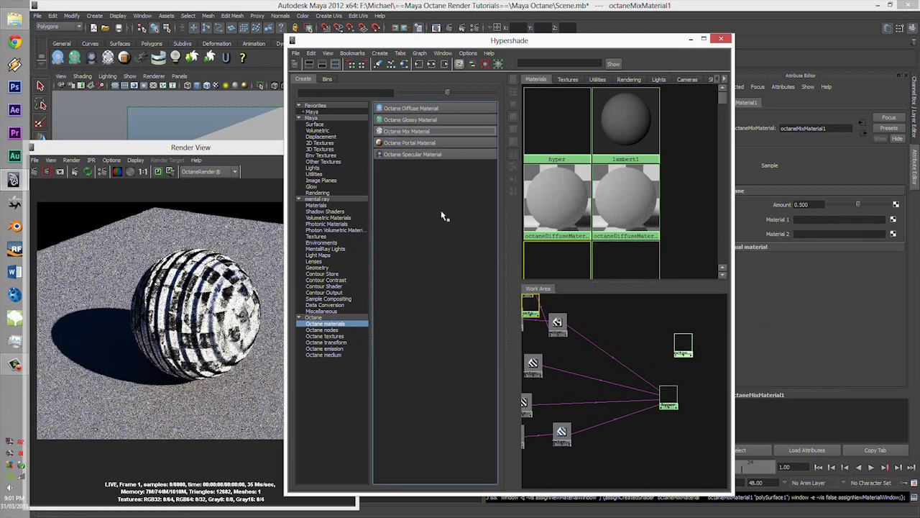
{"action": "left_click_drag", "start_coordinate": [685, 346], "coordinate": [661, 348]}
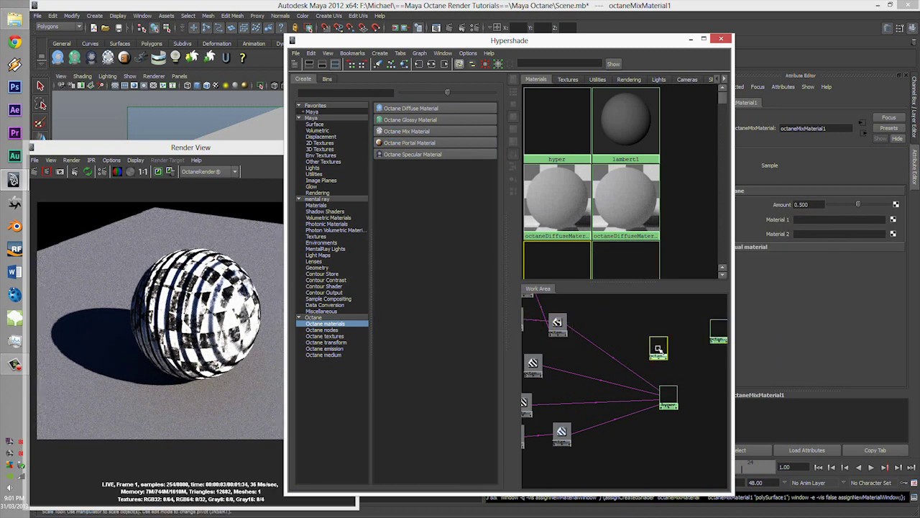
{"action": "left_click_drag", "start_coordinate": [668, 393], "coordinate": [655, 392]}
{"action": "left_click_drag", "start_coordinate": [715, 333], "coordinate": [705, 357]}
Connect the specular material's outMaterial output to the Material1 input of the mix material
{"action": "middle_click_drag", "start_coordinate": [662, 348], "coordinate": [708, 351]}
{"action": "left_click", "coordinate": [726, 383]}
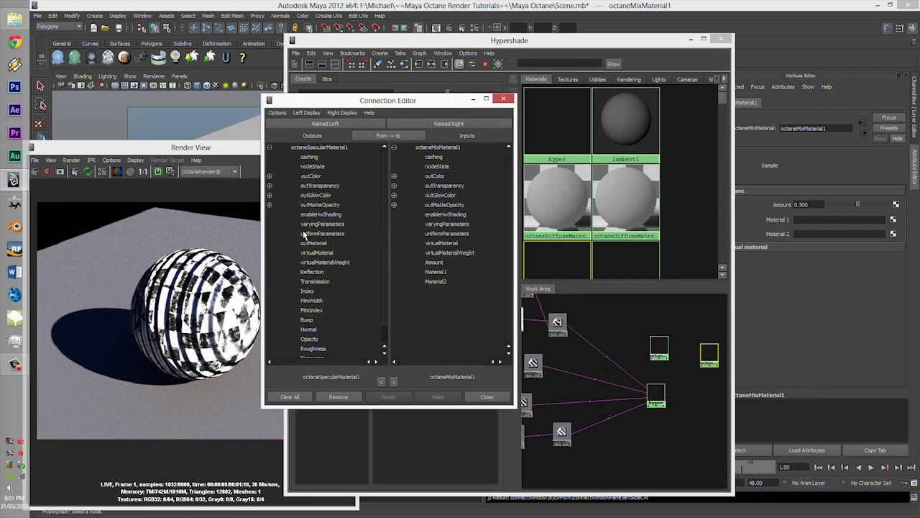
{"action": "left_click", "coordinate": [313, 176]}
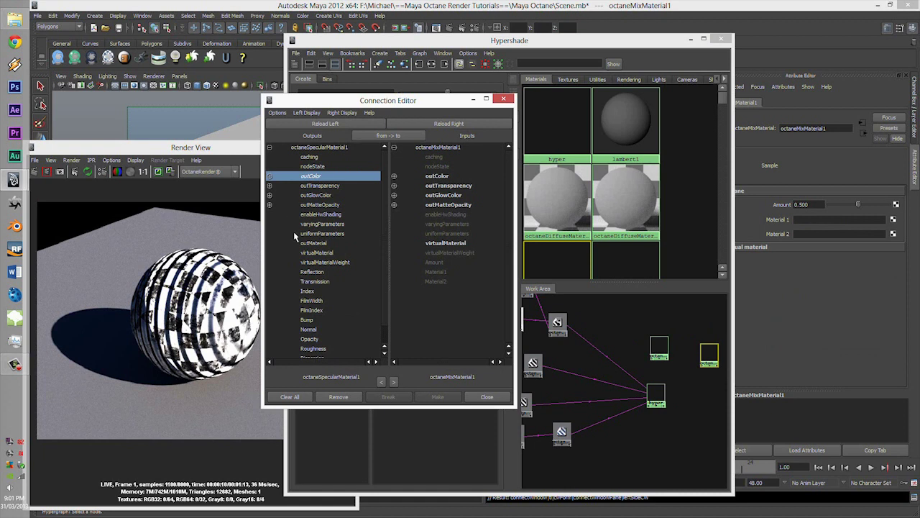
{"action": "left_click", "coordinate": [314, 243]}
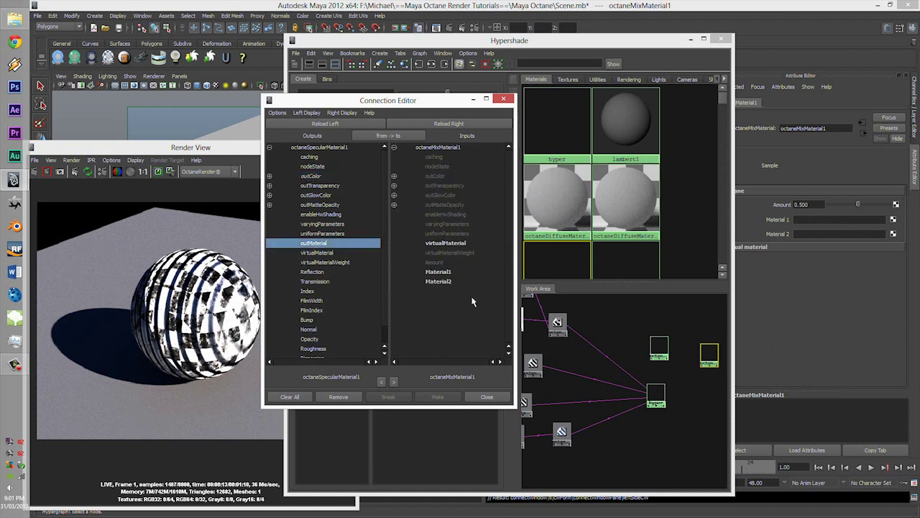
{"action": "left_click", "coordinate": [438, 272]}
{"action": "left_click", "coordinate": [487, 396]}
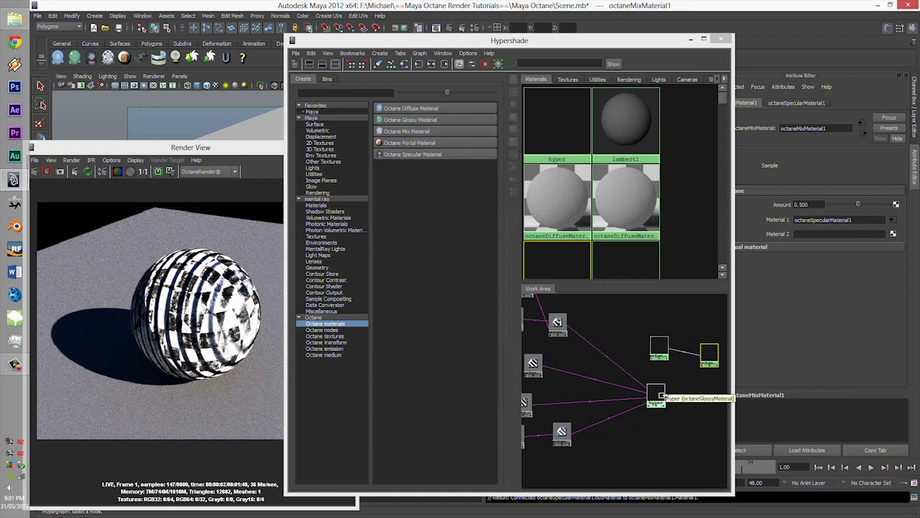
Connect hyper's outMaterial output to the mix material's Material2 input and move the specular material node below hyper
{"action": "middle_click_drag", "start_coordinate": [701, 356], "coordinate": [703, 357]}
{"action": "left_click", "coordinate": [716, 387]}
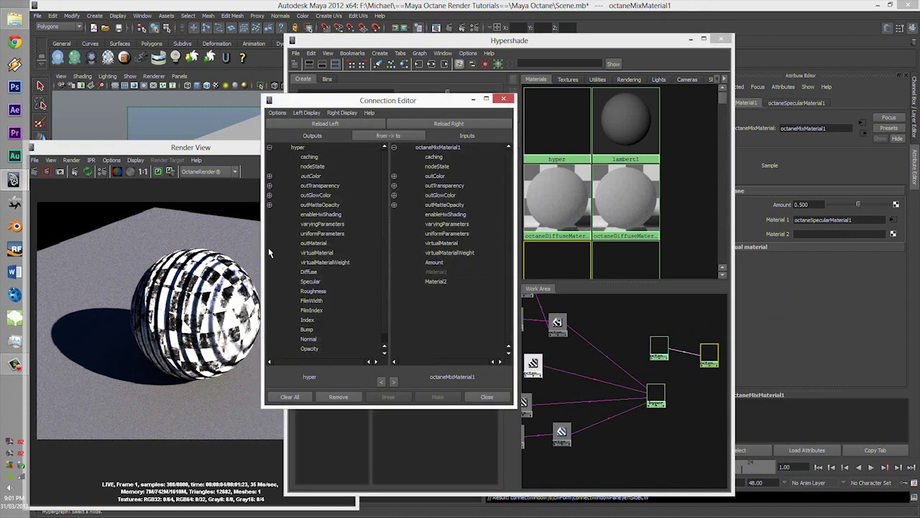
{"action": "left_click", "coordinate": [313, 244]}
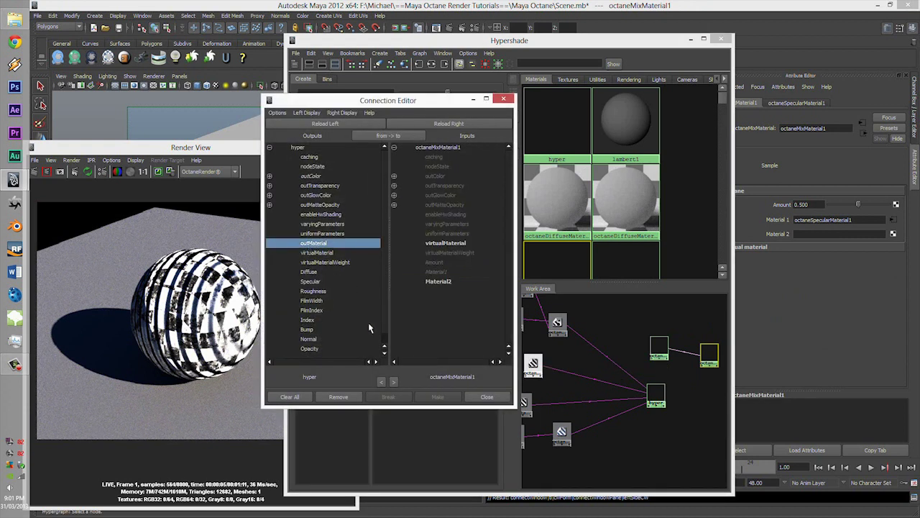
{"action": "left_click", "coordinate": [439, 281]}
{"action": "left_click", "coordinate": [486, 396]}
{"action": "left_click_drag", "start_coordinate": [659, 348], "coordinate": [676, 421]}
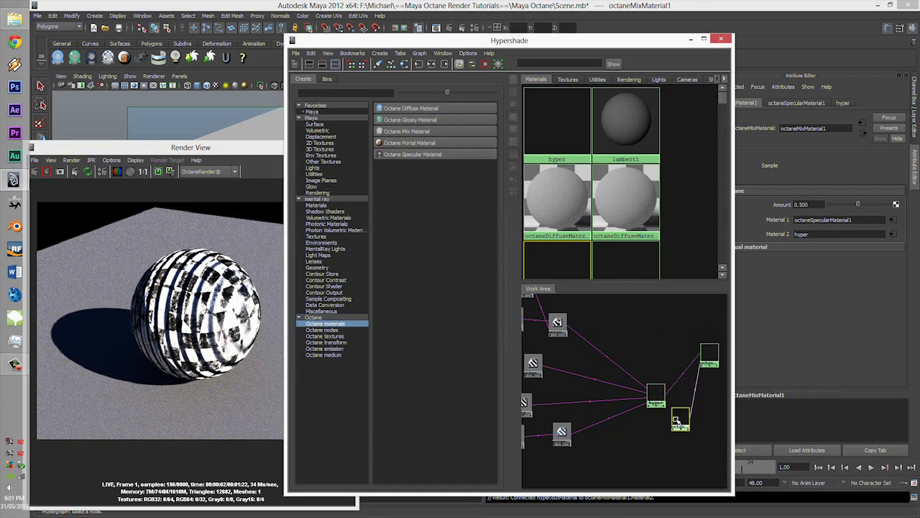
Place the specular material node just below hyper and raise the mix material's Amount to about 0.553
{"action": "left_click_drag", "start_coordinate": [707, 357], "coordinate": [641, 427]}
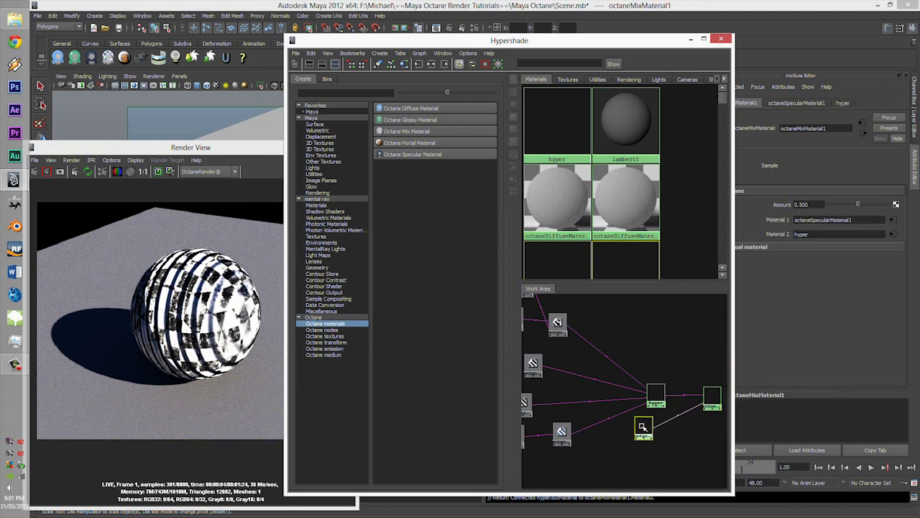
{"action": "left_click", "coordinate": [32, 149]}
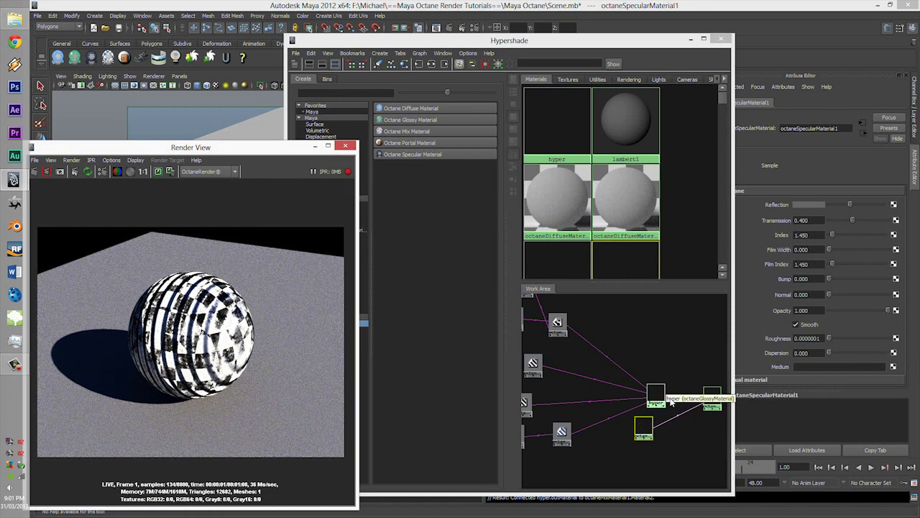
{"action": "left_click", "coordinate": [712, 398]}
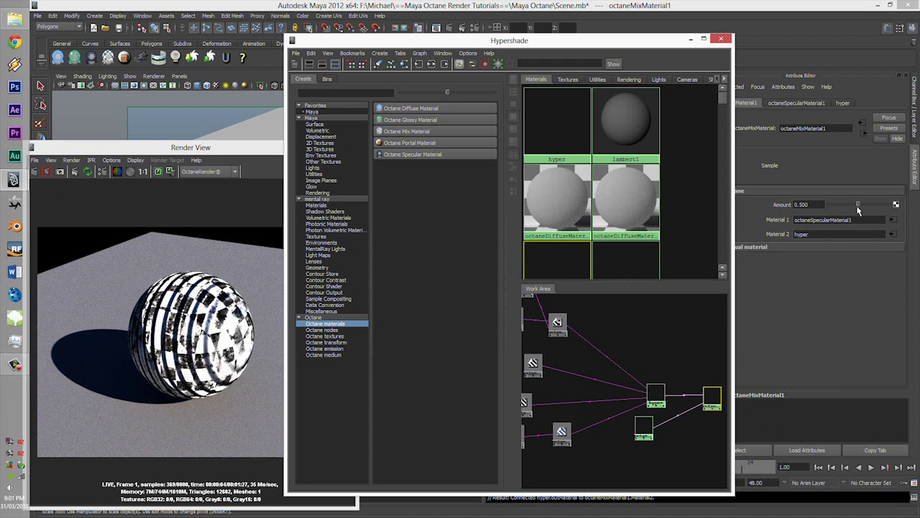
{"action": "left_click_drag", "start_coordinate": [858, 205], "coordinate": [888, 208]}
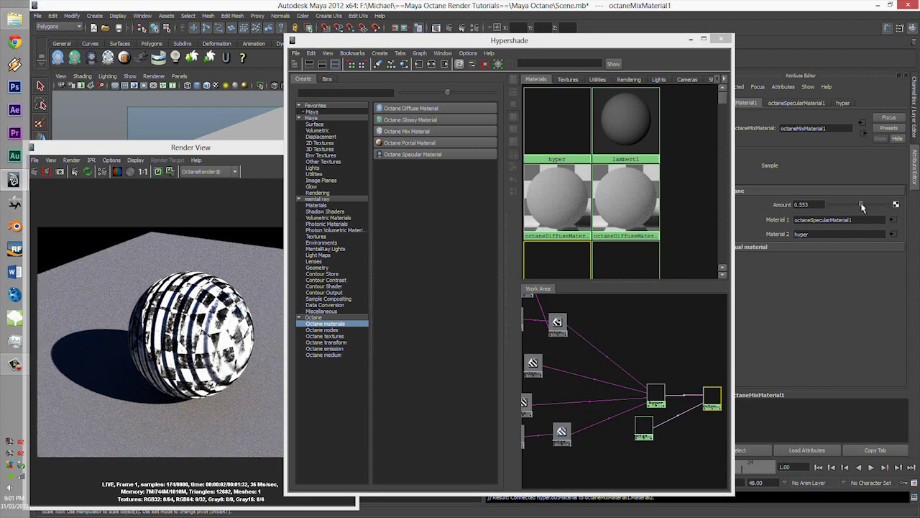
Nudge the mix and specular material nodes slightly down and lower the mix material's Amount to 0
{"action": "left_click_drag", "start_coordinate": [708, 400], "coordinate": [705, 407]}
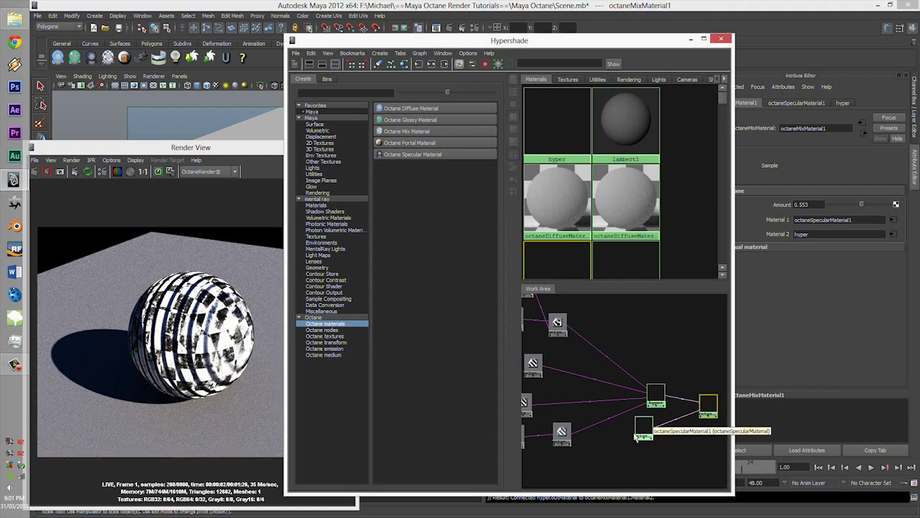
{"action": "left_click_drag", "start_coordinate": [636, 437], "coordinate": [638, 444]}
{"action": "left_click", "coordinate": [710, 410]}
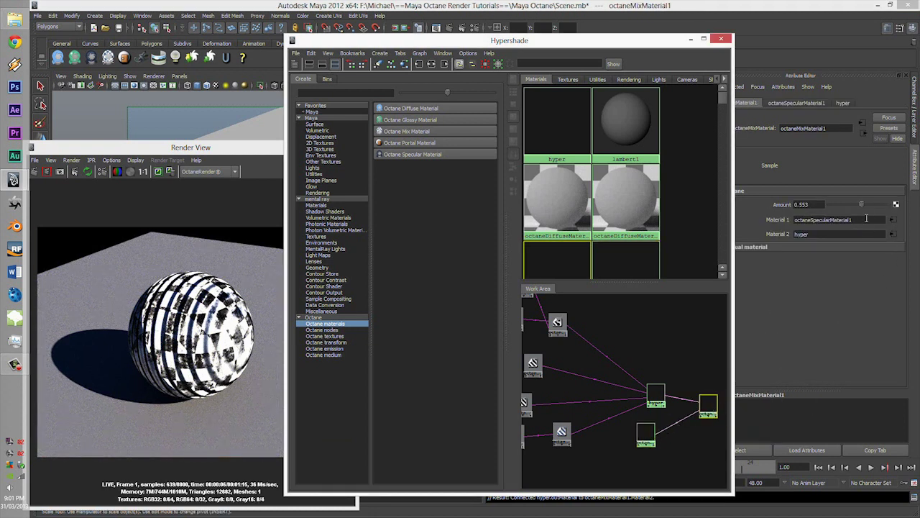
{"action": "left_click_drag", "start_coordinate": [863, 209], "coordinate": [883, 210]}
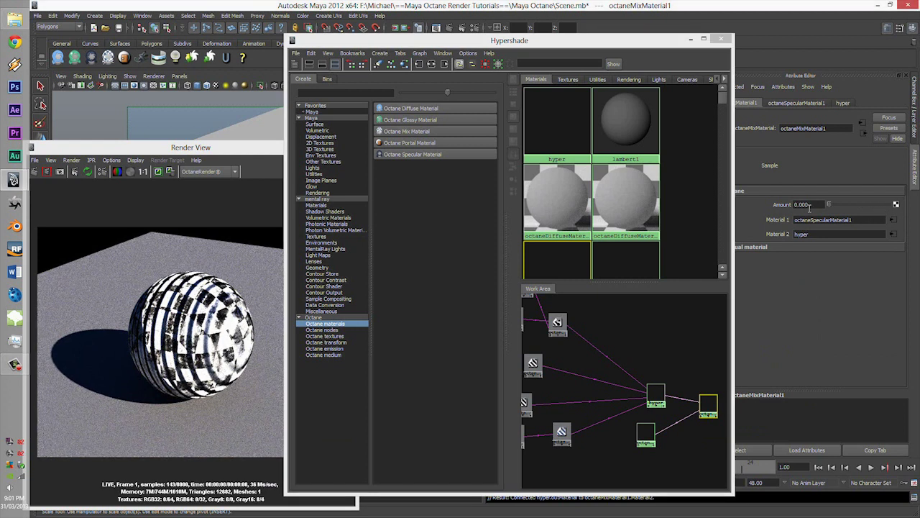
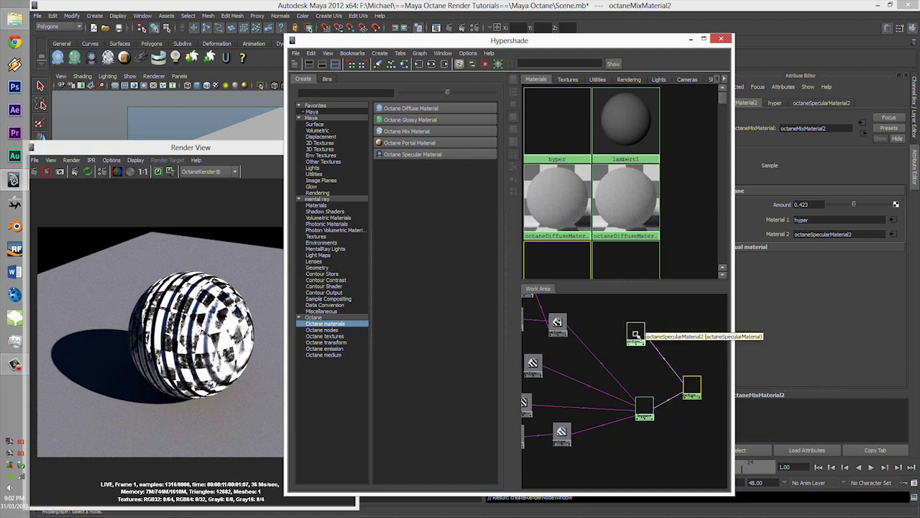
Set the Reflection colour of octaneSpecularMaterial2 to a bright orange
{"action": "left_click", "coordinate": [635, 337]}
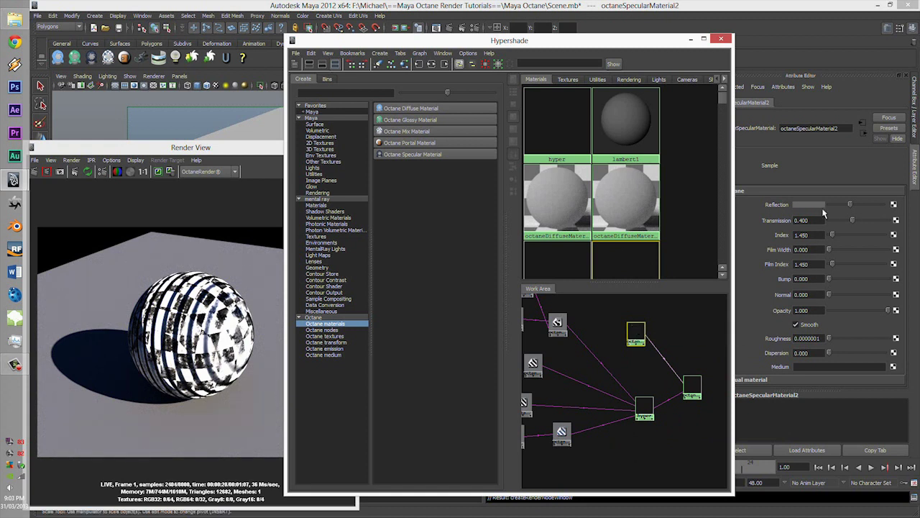
{"action": "left_click_drag", "start_coordinate": [851, 205], "coordinate": [889, 204]}
{"action": "left_click", "coordinate": [818, 206]}
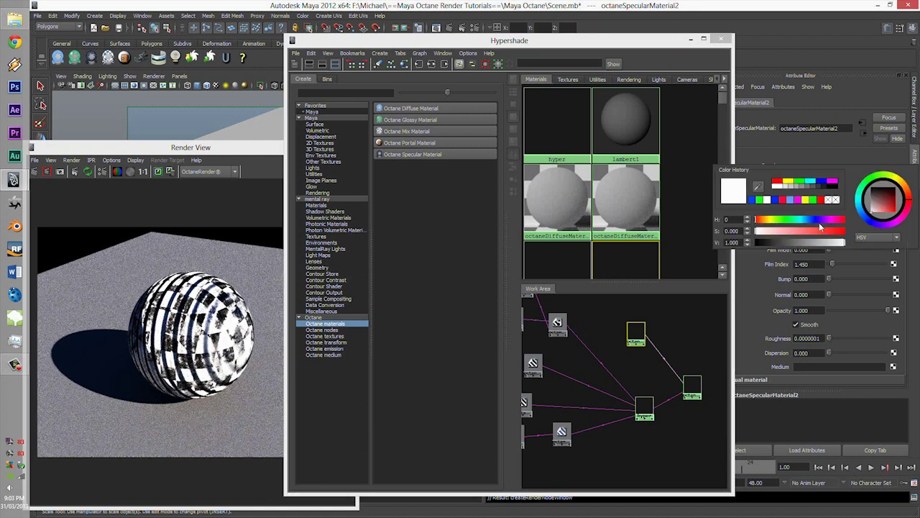
{"action": "left_click", "coordinate": [895, 181]}
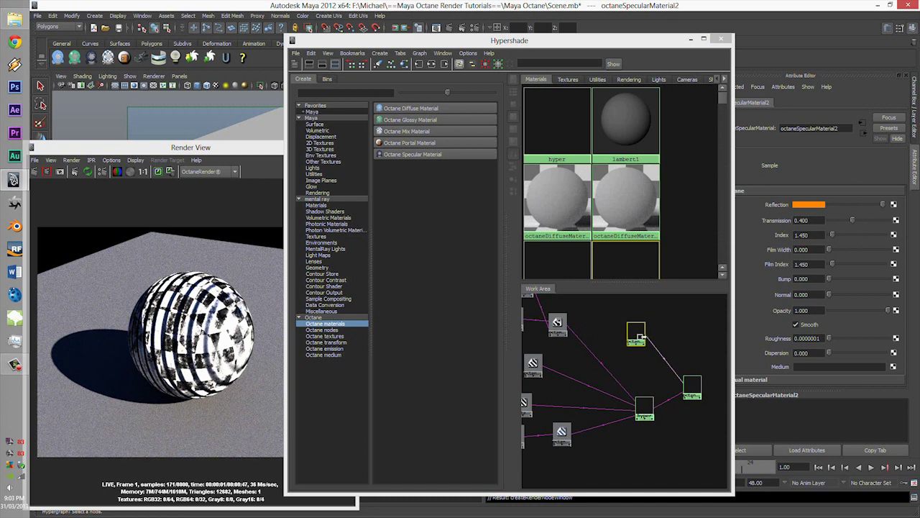
Create an Octane RGBSpectrum Texture and place its node beside the specular material node in the work area
{"action": "left_click_drag", "start_coordinate": [638, 335], "coordinate": [660, 335]}
{"action": "left_click_drag", "start_coordinate": [598, 36], "coordinate": [709, 22]}
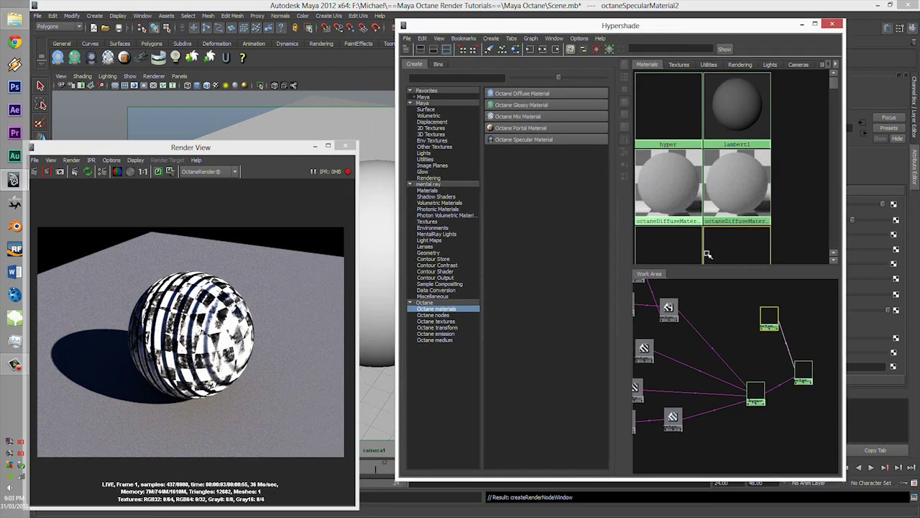
{"action": "left_click_drag", "start_coordinate": [767, 318], "coordinate": [764, 323]}
{"action": "left_click", "coordinate": [432, 316]}
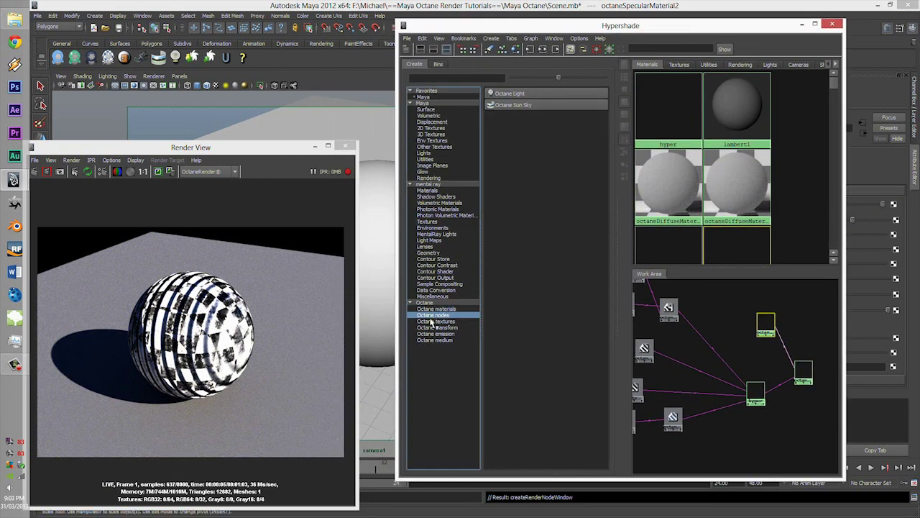
{"action": "left_click", "coordinate": [432, 321]}
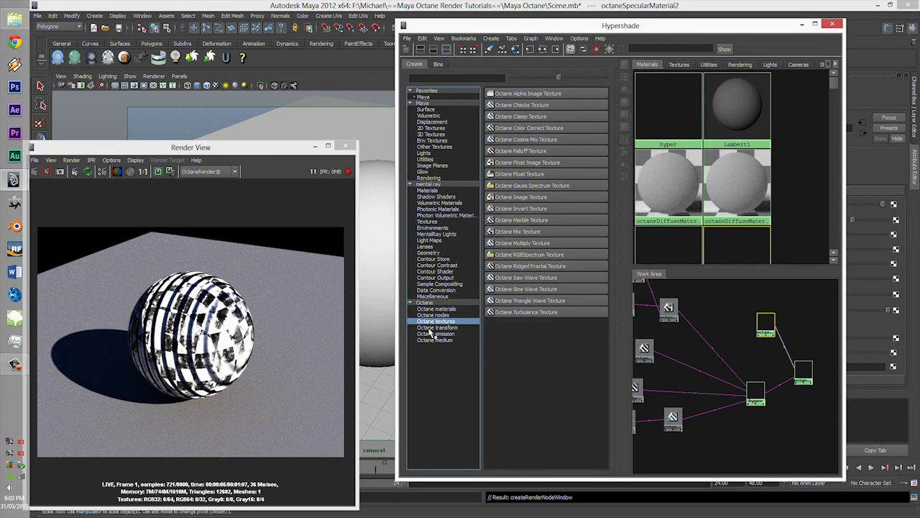
{"action": "left_click", "coordinate": [508, 255]}
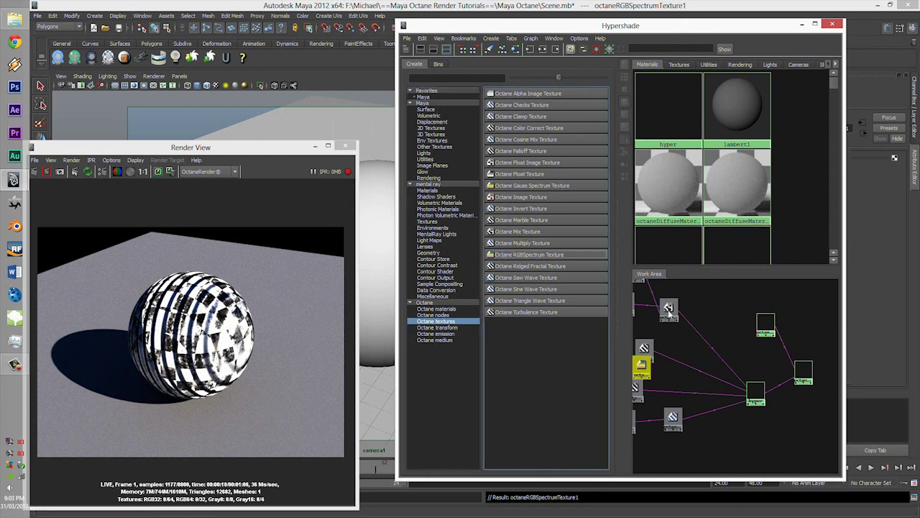
{"action": "left_click_drag", "start_coordinate": [643, 366], "coordinate": [724, 307]}
Connect the RGB spectrum texture's outTex output to the Reflection input of the specular material
{"action": "middle_click_drag", "start_coordinate": [724, 307], "coordinate": [766, 325]}
{"action": "left_click", "coordinate": [775, 355]}
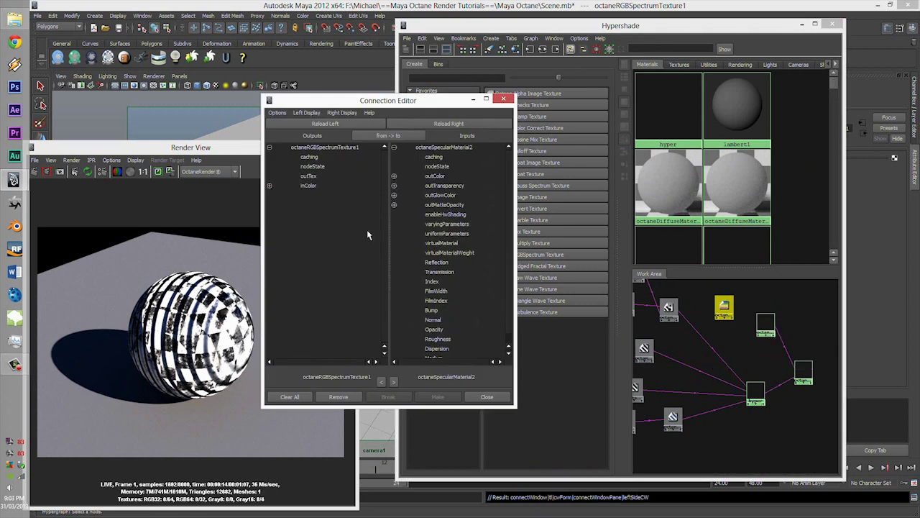
{"action": "left_click", "coordinate": [304, 176]}
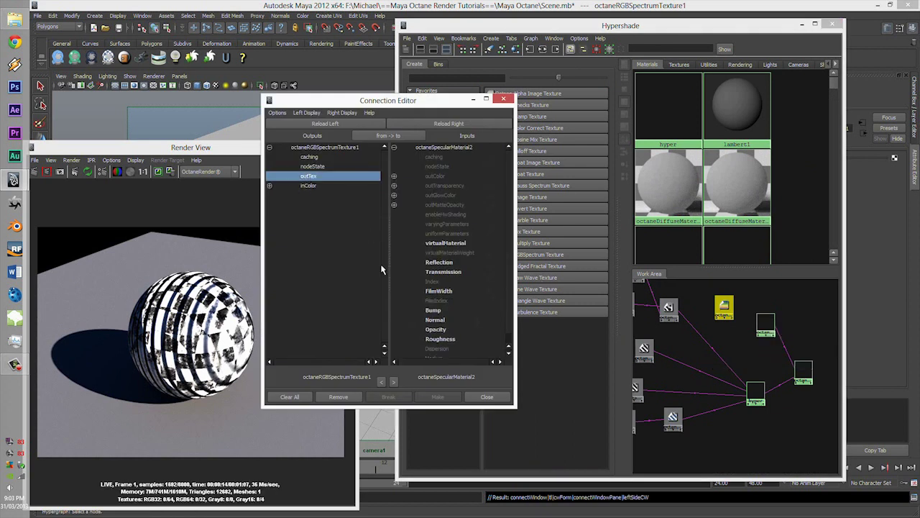
{"action": "left_click", "coordinate": [438, 262]}
{"action": "left_click", "coordinate": [503, 98]}
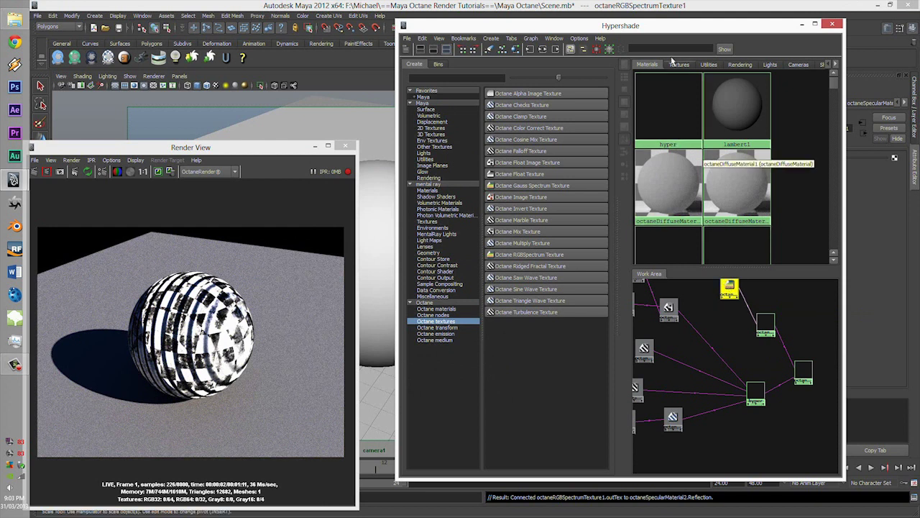
Set the RGB spectrum texture's colour to orange with hue 22, saturation 1 and value 1
{"action": "left_click_drag", "start_coordinate": [647, 25], "coordinate": [512, 26]}
{"action": "left_click", "coordinate": [808, 158]}
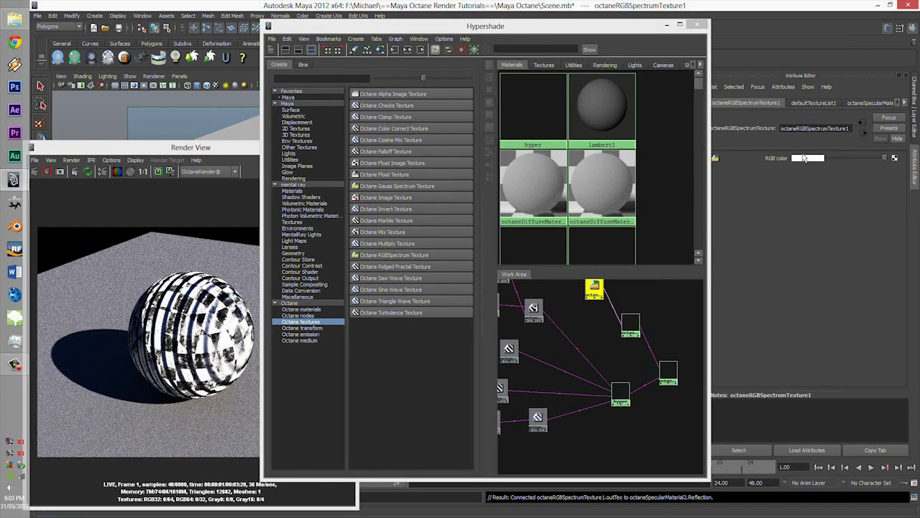
{"action": "left_click", "coordinate": [901, 165]}
{"action": "left_click_drag", "start_coordinate": [887, 179], "coordinate": [911, 201]}
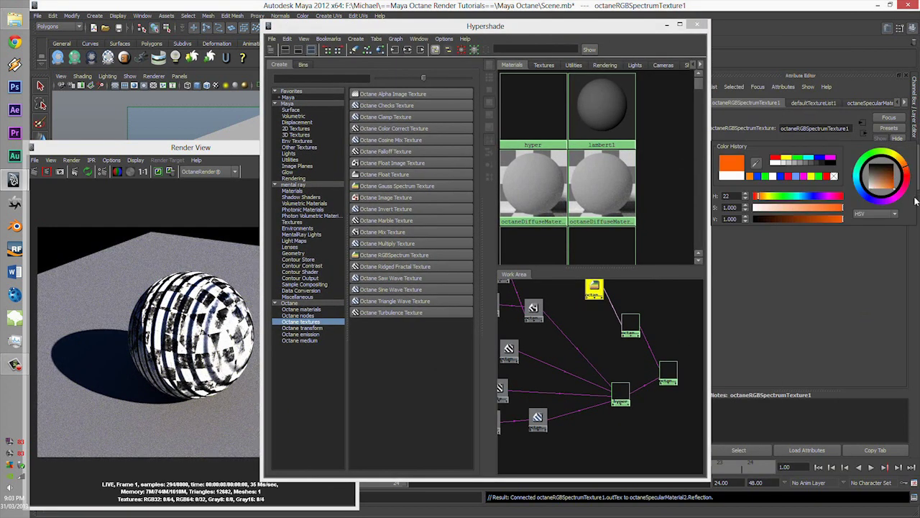
Spread out the RGB spectrum, specular and mix material nodes so they sit clear of the hyper texture network
{"action": "left_click_drag", "start_coordinate": [503, 26], "coordinate": [649, 35]}
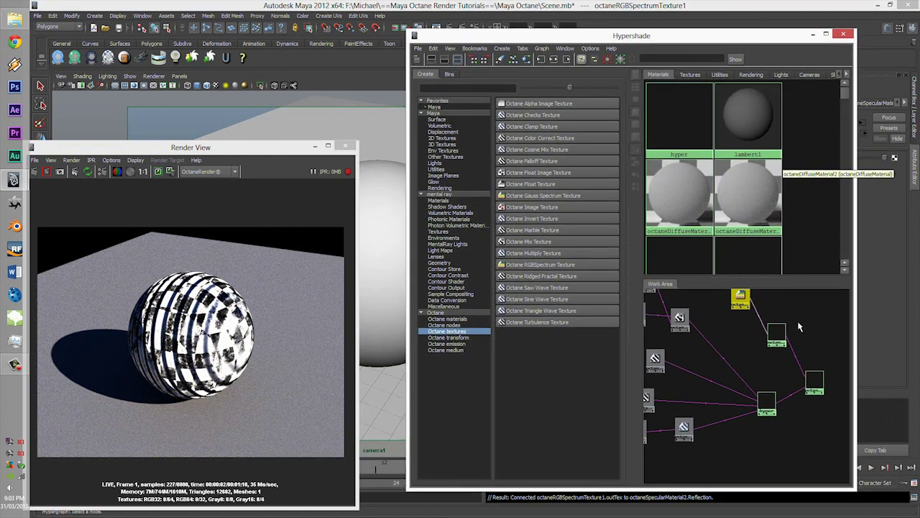
{"action": "left_click_drag", "start_coordinate": [781, 332], "coordinate": [813, 306]}
{"action": "scroll", "coordinate": [771, 362], "scroll_direction": "down", "scroll_amount": 3}
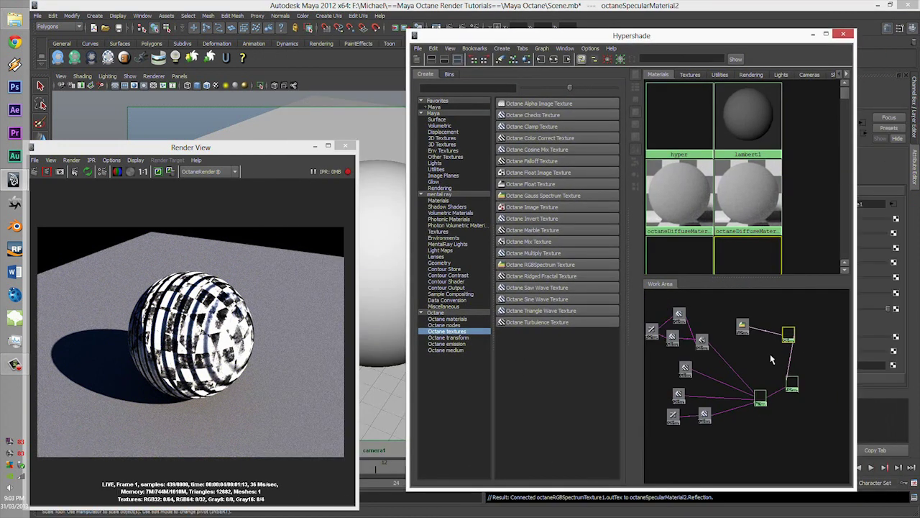
{"action": "left_click_drag", "start_coordinate": [740, 326], "coordinate": [767, 292]}
{"action": "left_click_drag", "start_coordinate": [757, 396], "coordinate": [838, 375]}
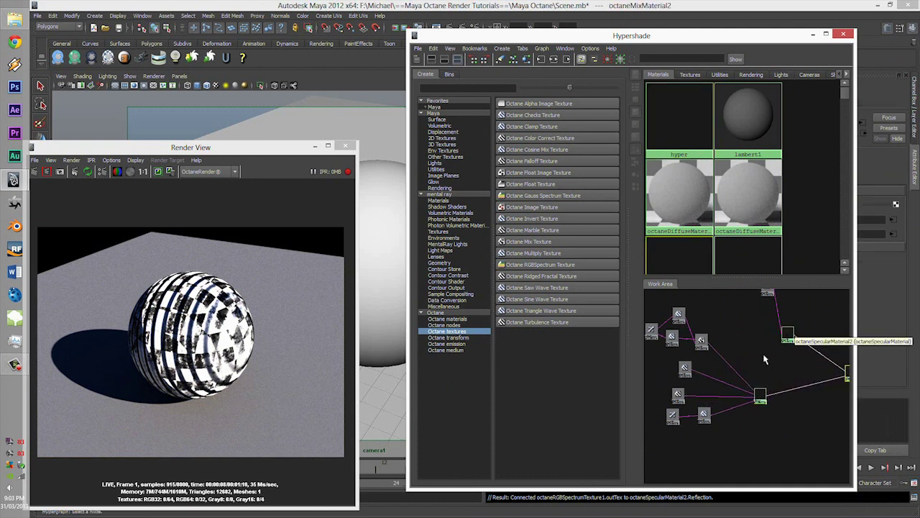
{"action": "middle_click_drag", "start_coordinate": [764, 336], "coordinate": [742, 375], "text": "alt"}
{"action": "left_click_drag", "start_coordinate": [741, 338], "coordinate": [679, 290]}
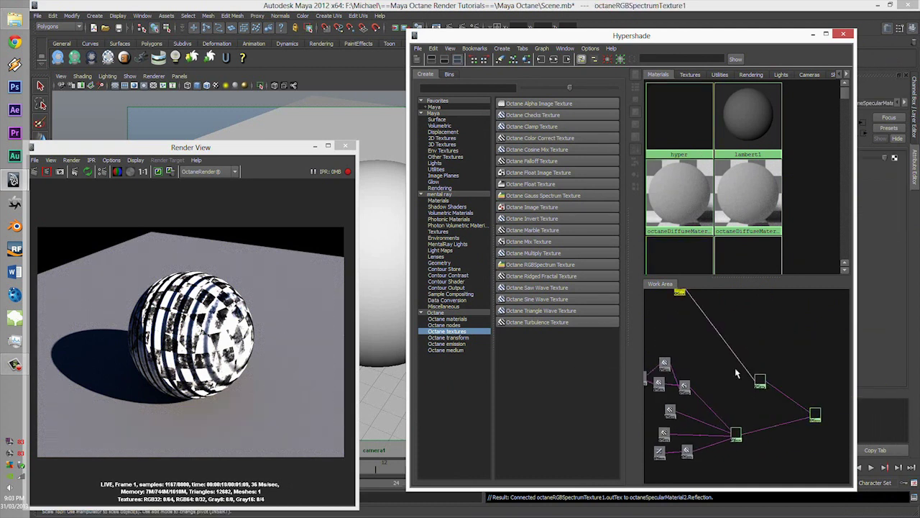
{"action": "left_click_drag", "start_coordinate": [756, 379], "coordinate": [761, 308]}
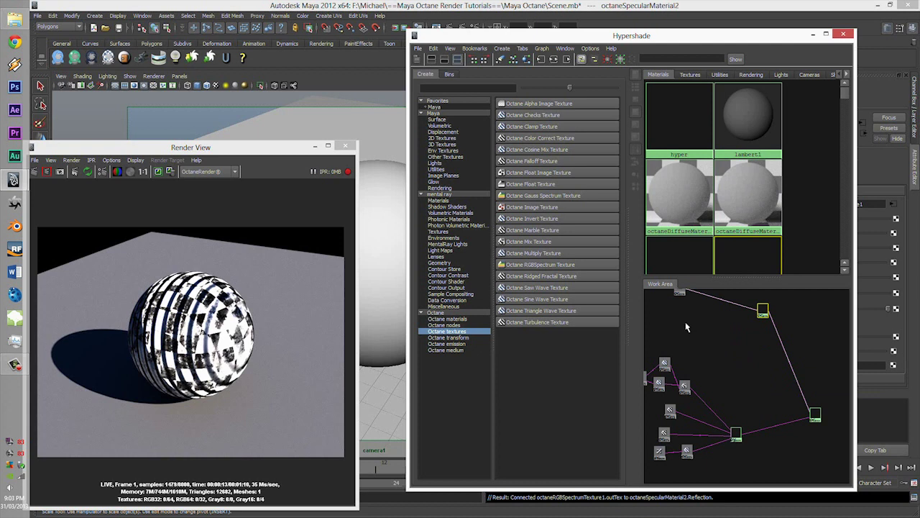
Create an Octane Gauss Spectrum Texture and place its node in the free space near the specular material
{"action": "left_click_drag", "start_coordinate": [606, 36], "coordinate": [514, 31]}
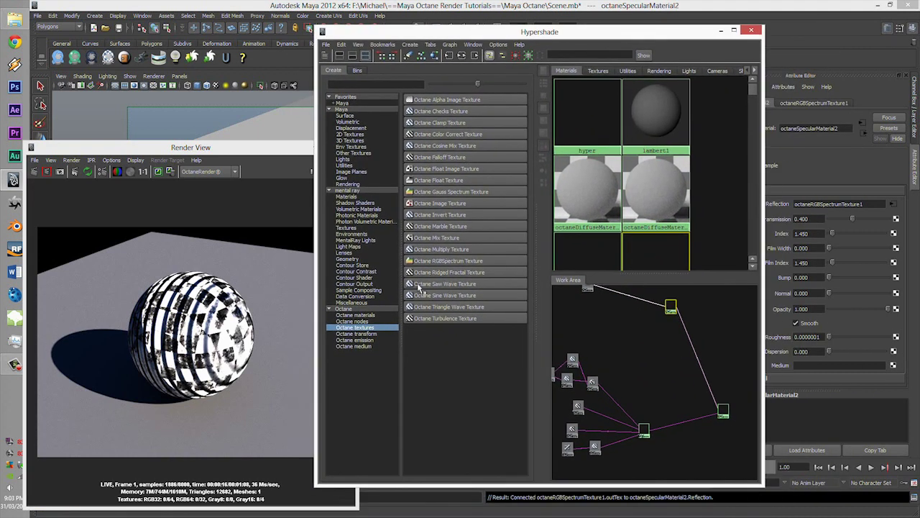
{"action": "left_click", "coordinate": [422, 191]}
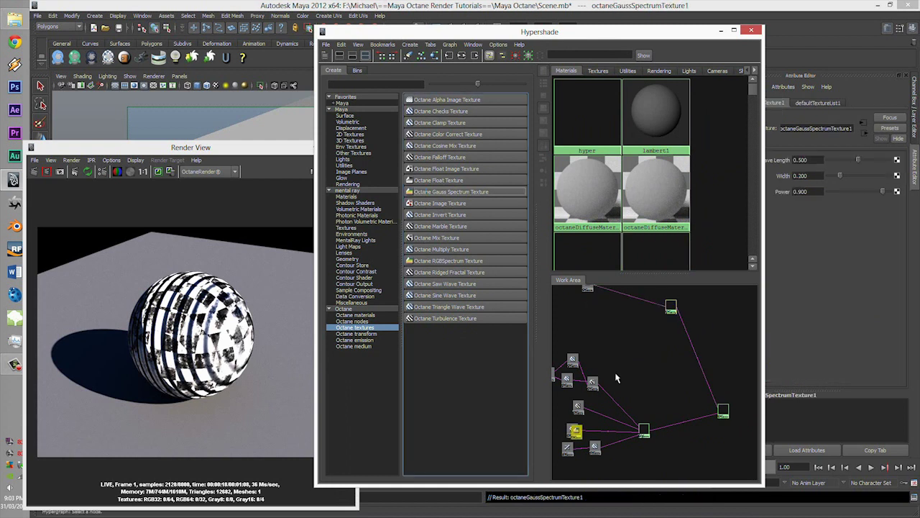
{"action": "left_click_drag", "start_coordinate": [575, 431], "coordinate": [608, 321]}
Connect the Gauss spectrum texture's outTex output to the Transmission input of the specular material
{"action": "middle_click_drag", "start_coordinate": [608, 321], "coordinate": [672, 308]}
{"action": "left_click", "coordinate": [683, 343]}
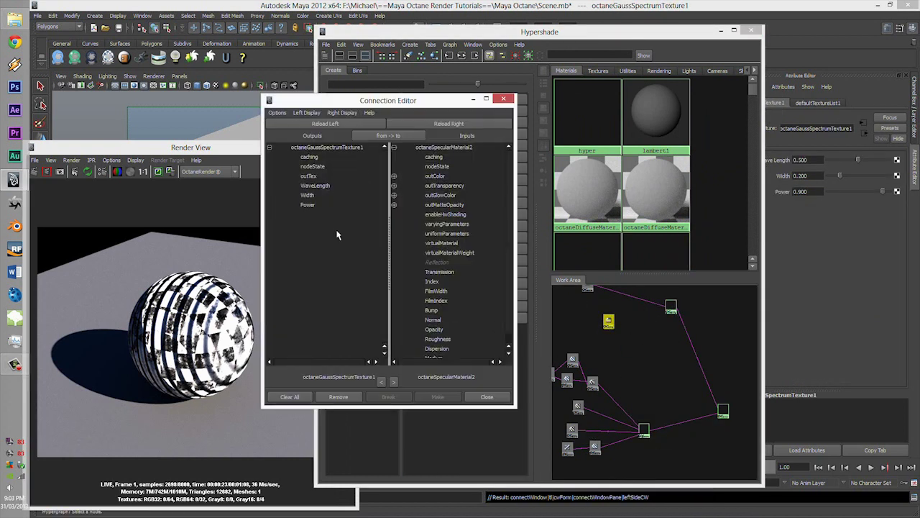
{"action": "left_click", "coordinate": [308, 176]}
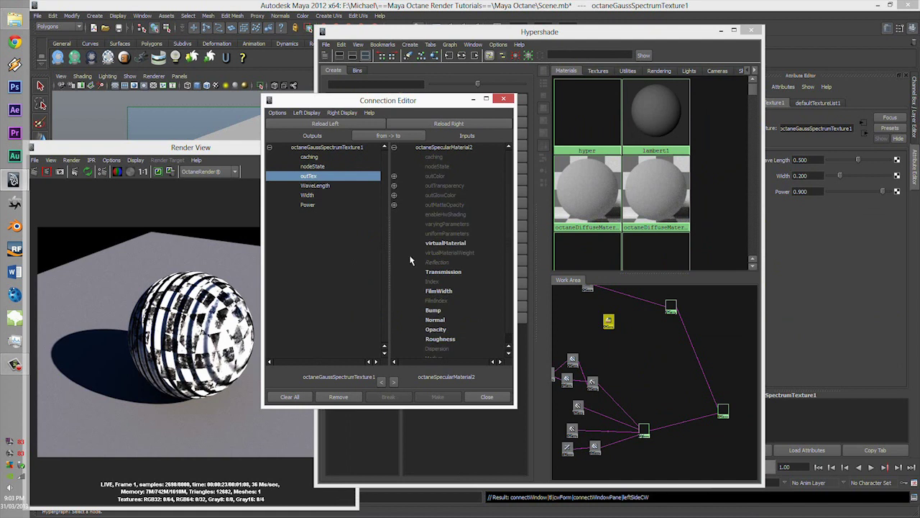
{"action": "left_click", "coordinate": [442, 271]}
{"action": "left_click", "coordinate": [486, 396]}
Move the Gauss spectrum node above the specular material and set Wave Length to 1, Width to 0.520 and Power to 0.827
{"action": "left_click_drag", "start_coordinate": [609, 322], "coordinate": [638, 287]}
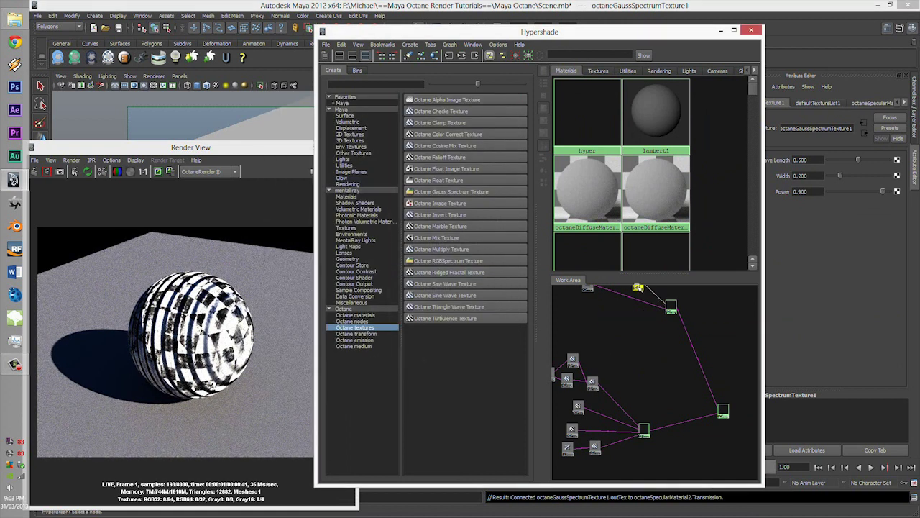
{"action": "left_click_drag", "start_coordinate": [858, 160], "coordinate": [888, 159]}
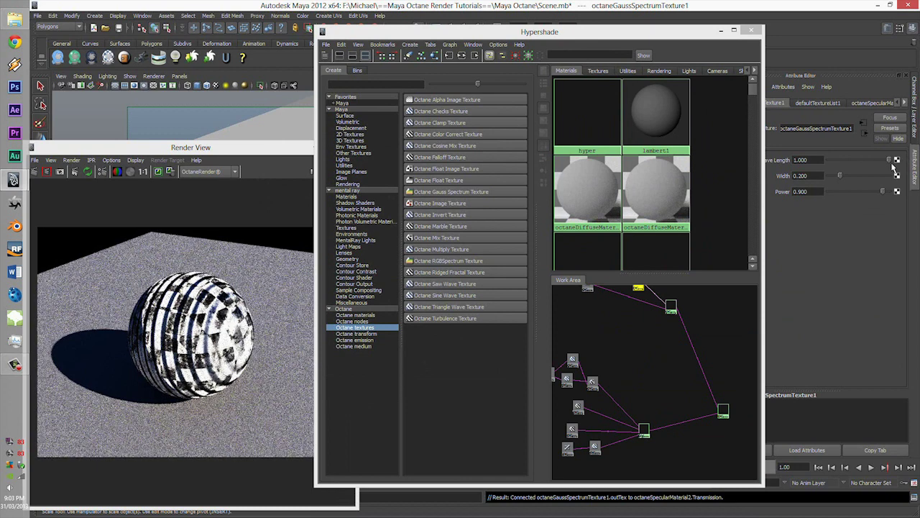
{"action": "left_click_drag", "start_coordinate": [838, 176], "coordinate": [858, 177]}
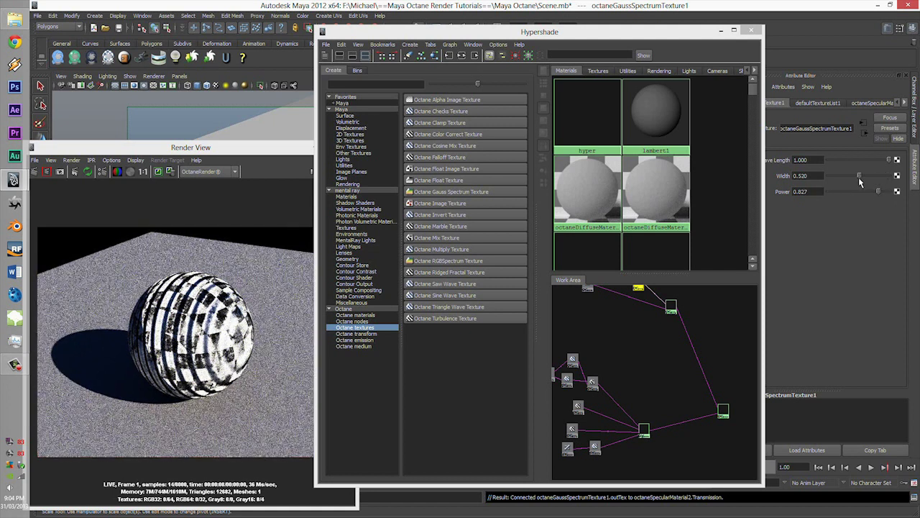
Replace the Gauss spectrum texture with a new Octane RGBSpectrum Texture, placing its node near the specular material
{"action": "left_click", "coordinate": [638, 289]}
{"action": "key", "text": "Delete"}
{"action": "left_click", "coordinate": [447, 260]}
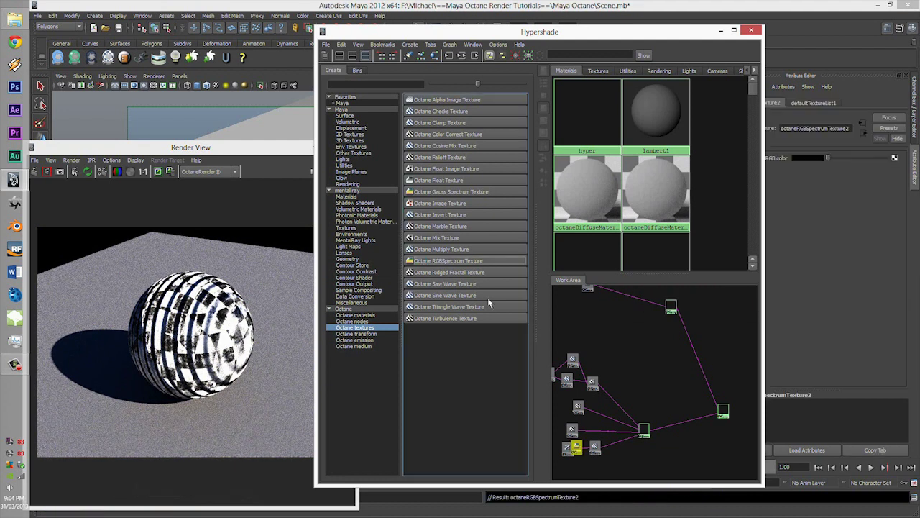
{"action": "scroll", "coordinate": [608, 324], "scroll_direction": "down", "scroll_amount": 1}
{"action": "left_click_drag", "start_coordinate": [587, 438], "coordinate": [625, 333]}
Connect the new RGB spectrum texture's outTex output to the Transmission input of the specular material
{"action": "middle_click_drag", "start_coordinate": [626, 333], "coordinate": [673, 325]}
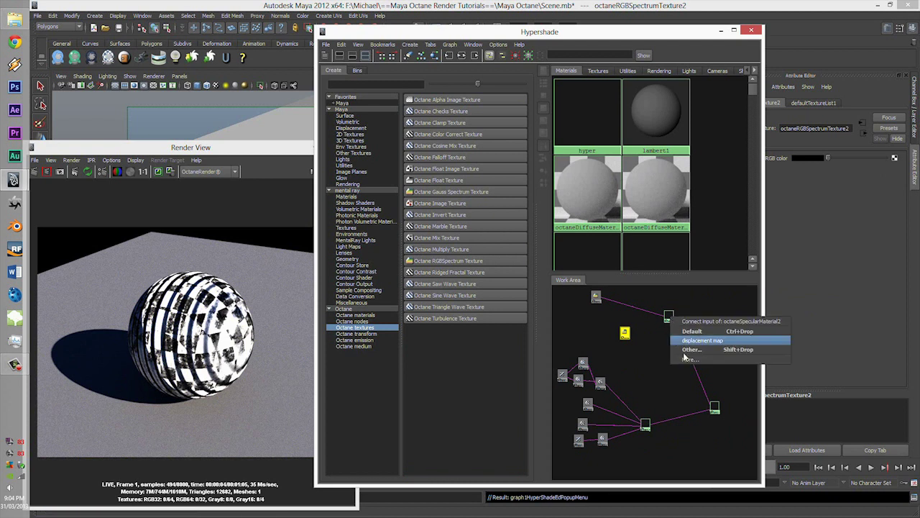
{"action": "left_click", "coordinate": [686, 353]}
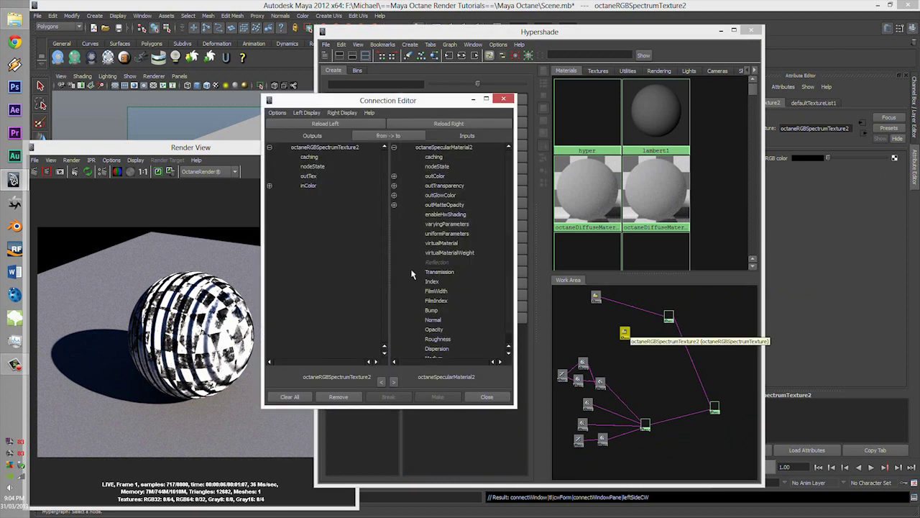
{"action": "left_click", "coordinate": [309, 177]}
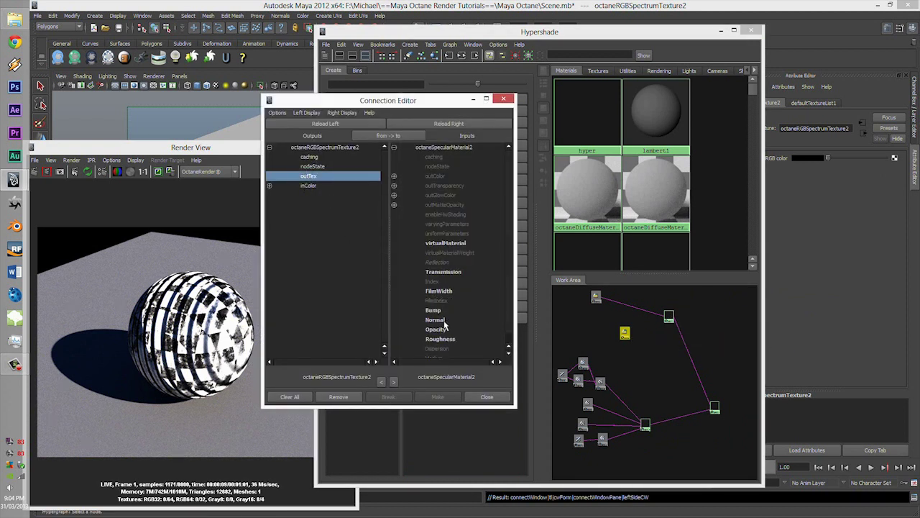
{"action": "left_click", "coordinate": [440, 273]}
{"action": "left_click", "coordinate": [486, 396]}
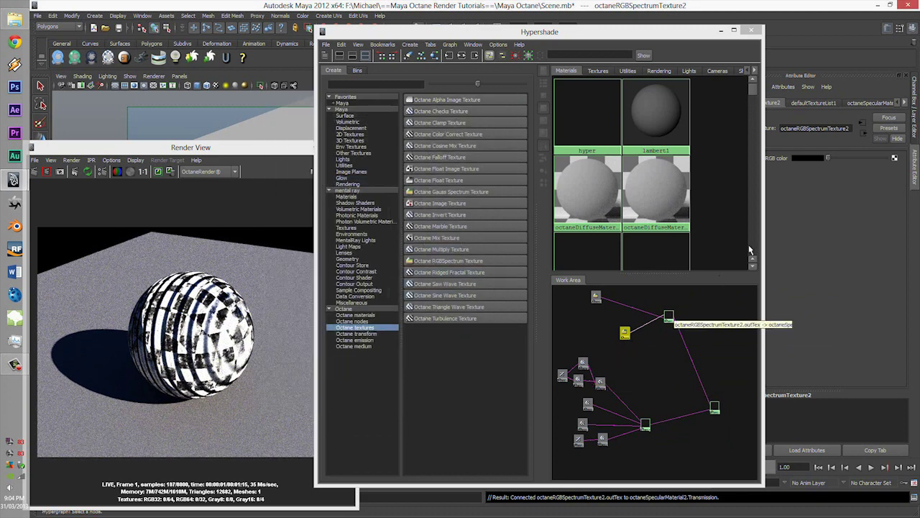
Set the transmission RGB spectrum colour to blue with H 232, S 1.000 and V 1.000, and rearrange the spectrum nodes beside the specular material
{"action": "left_click", "coordinate": [815, 159]}
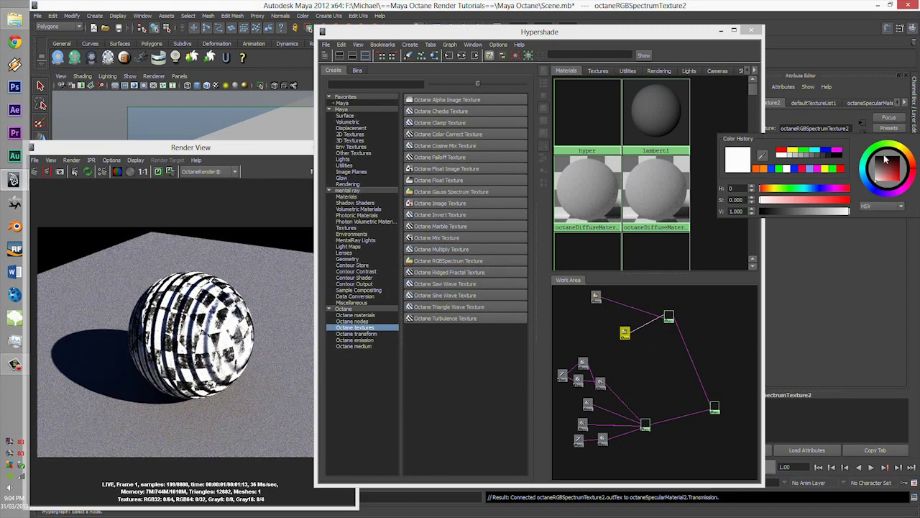
{"action": "left_click", "coordinate": [886, 182]}
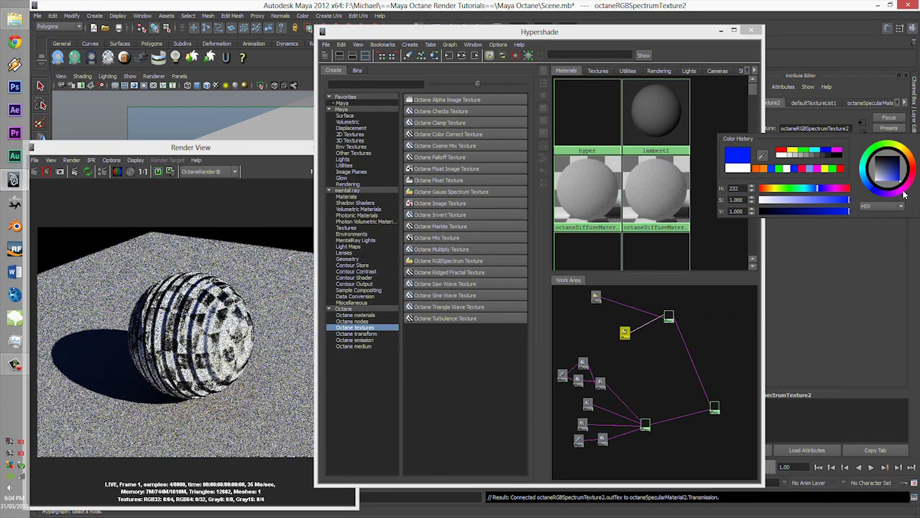
{"action": "left_click_drag", "start_coordinate": [624, 332], "coordinate": [625, 292]}
Set the specular material's Index to 1.122, Film Width to 0.561, Film Index to 8.000 and Dispersion to 0.100
{"action": "left_click", "coordinate": [669, 315]}
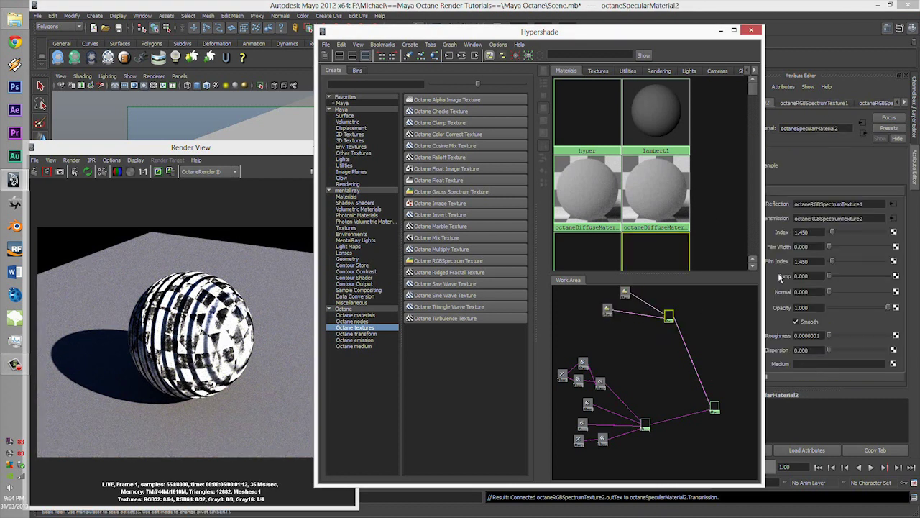
{"action": "left_click_drag", "start_coordinate": [663, 40], "coordinate": [628, 36]}
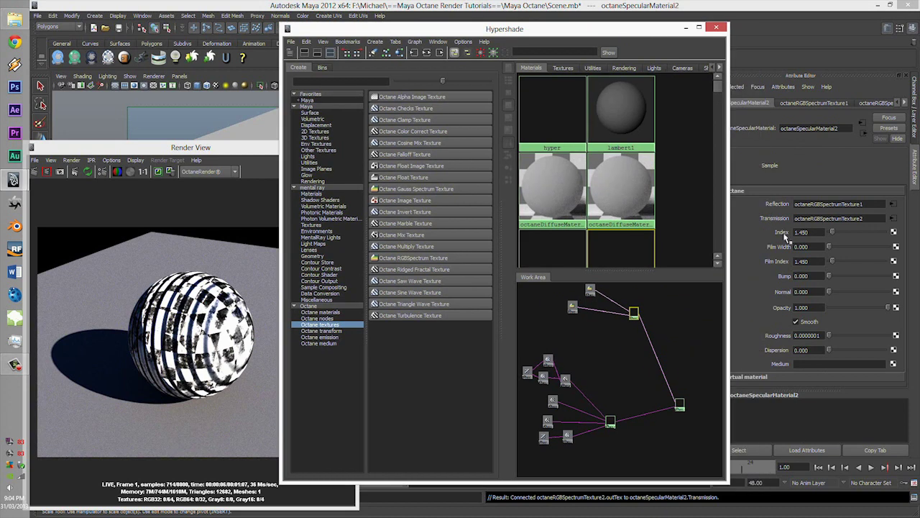
{"action": "left_click_drag", "start_coordinate": [837, 236], "coordinate": [830, 235]}
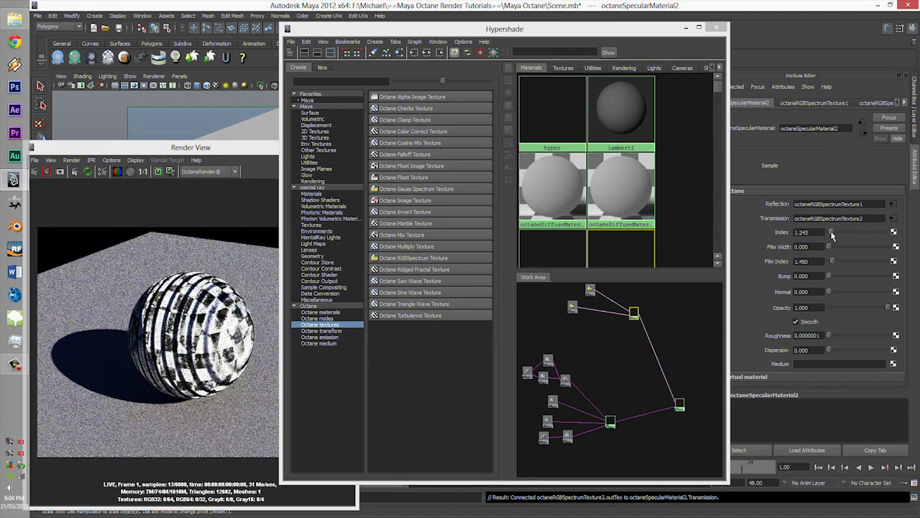
{"action": "scroll", "coordinate": [167, 334], "scroll_direction": "up", "scroll_amount": 5}
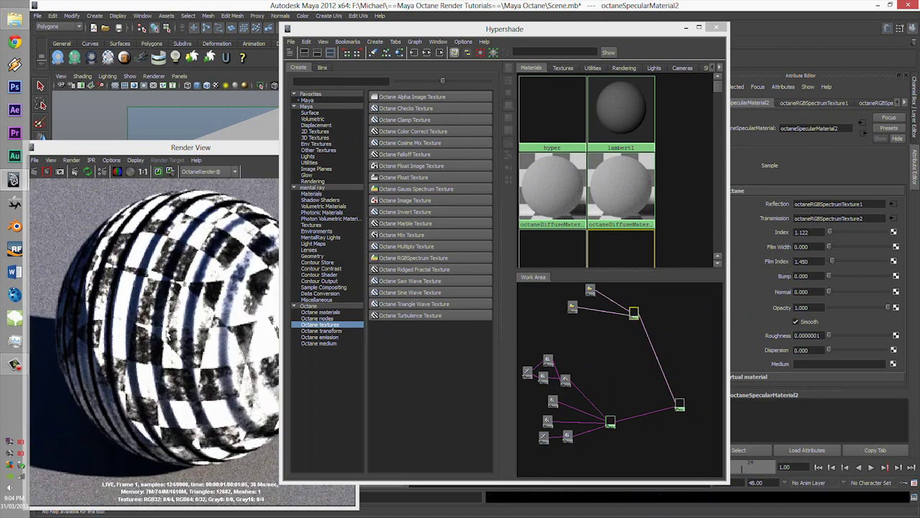
{"action": "scroll", "coordinate": [167, 335], "scroll_direction": "down", "scroll_amount": 2}
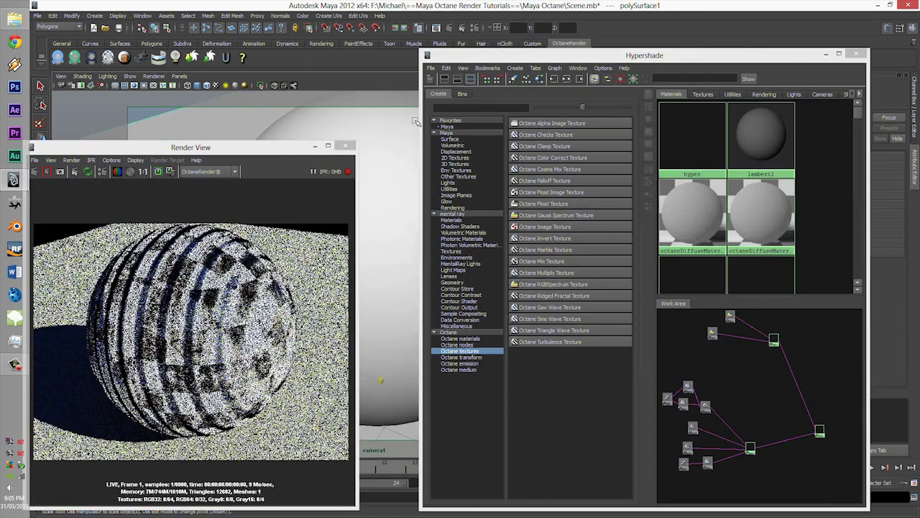
{"action": "left_click", "coordinate": [527, 62]}
{"action": "left_click_drag", "start_coordinate": [527, 57], "coordinate": [412, 58]}
{"action": "left_click", "coordinate": [643, 343]}
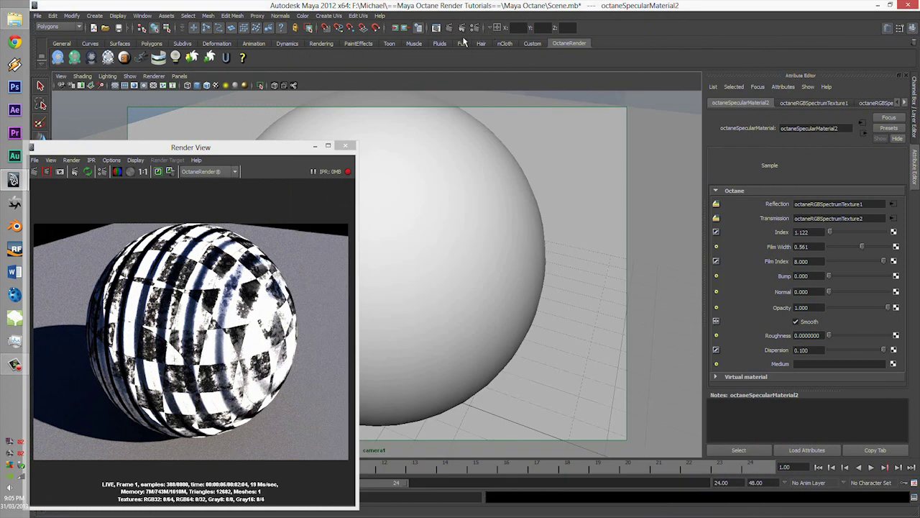
Change the OctaneRender kernel type to PMC in the render settings
{"action": "left_click", "coordinate": [473, 28]}
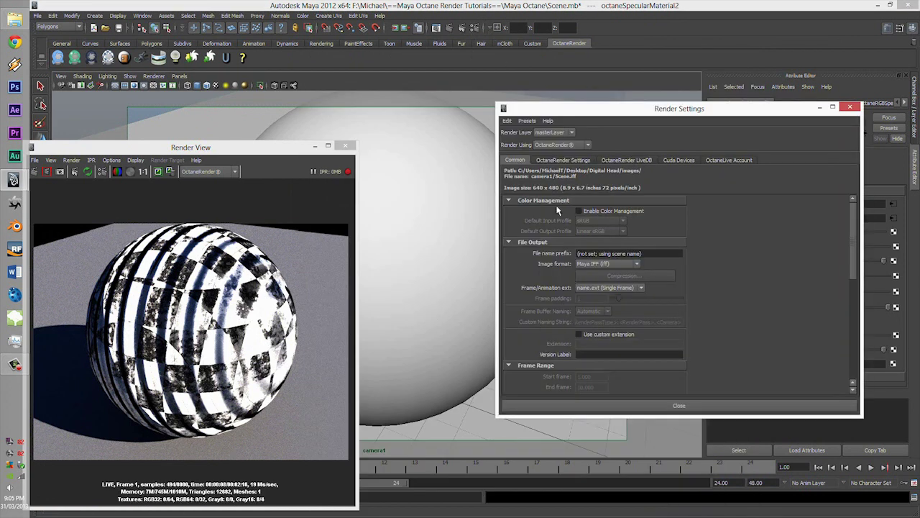
{"action": "left_click", "coordinate": [563, 160]}
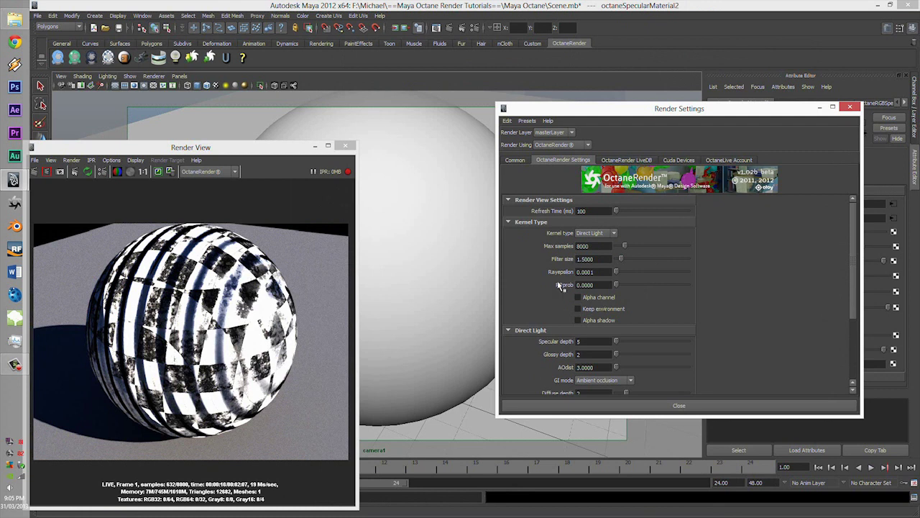
{"action": "left_click", "coordinate": [596, 233]}
{"action": "left_click", "coordinate": [587, 253]}
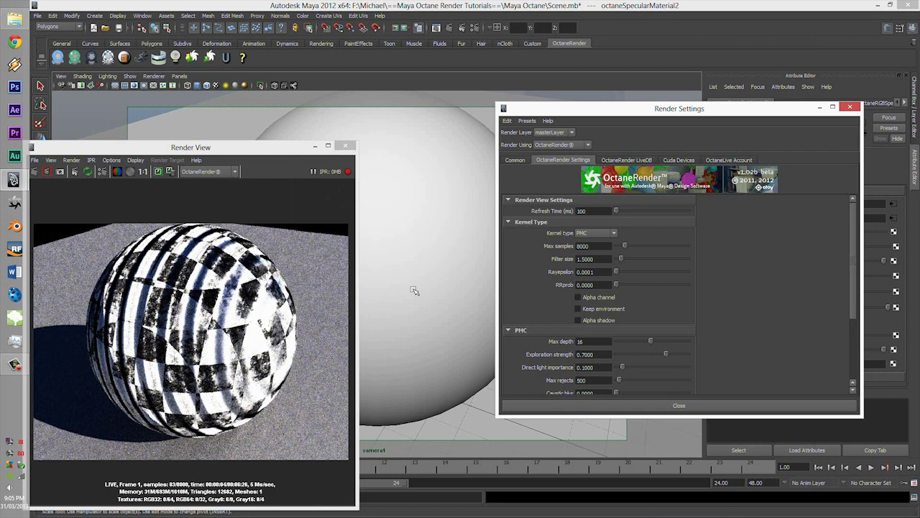
{"action": "scroll", "coordinate": [414, 291], "scroll_direction": "down", "scroll_amount": 3}
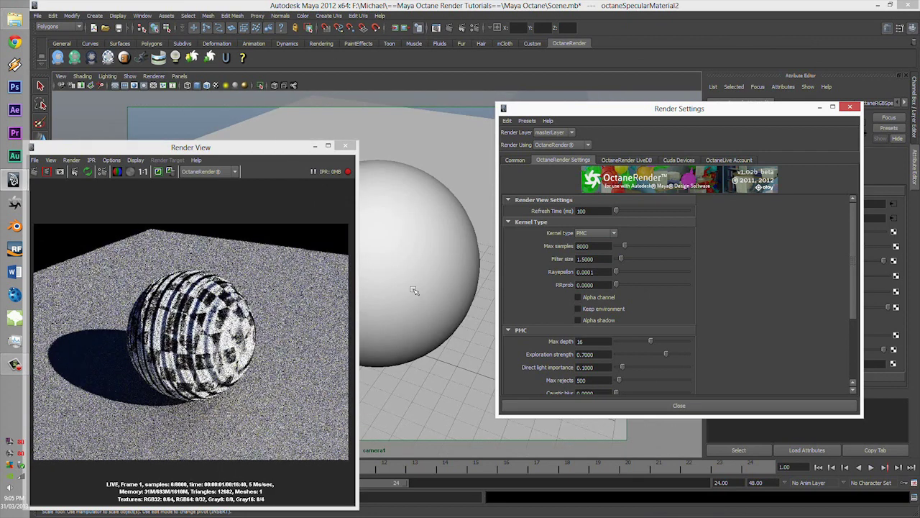
{"action": "left_click", "coordinate": [850, 107]}
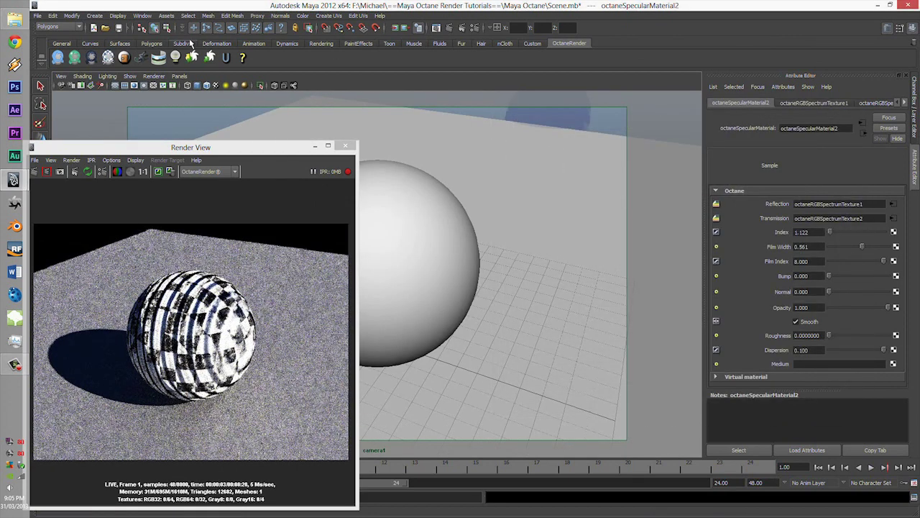
Bring up the polygon modelling tools
{"action": "left_click", "coordinate": [181, 43]}
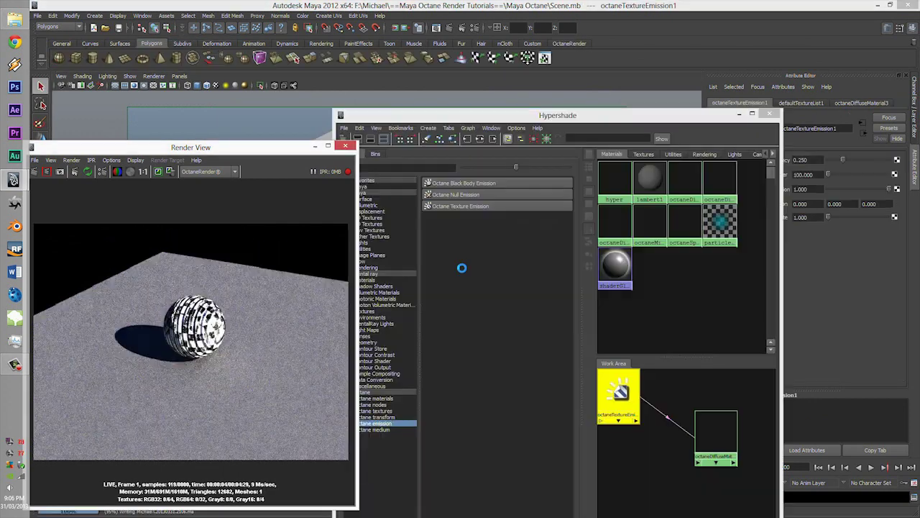